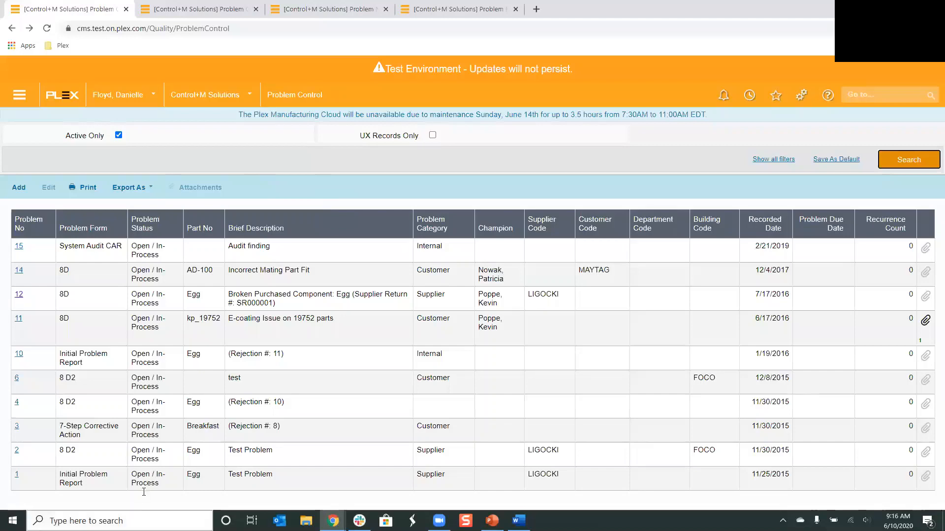
Open classic problem 14 and review its customer and internal part information
left_click(20, 272)
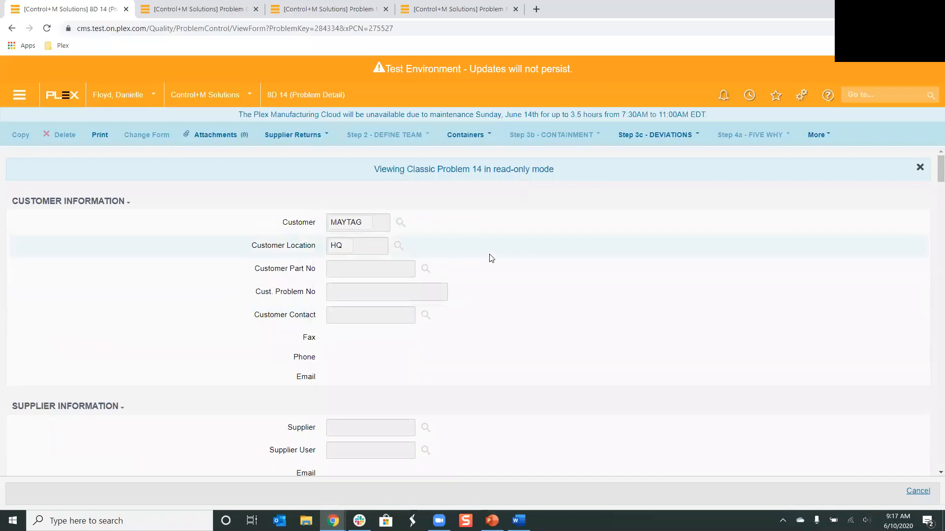
scroll(486, 300, "down", 9)
scroll(488, 300, "down", 10)
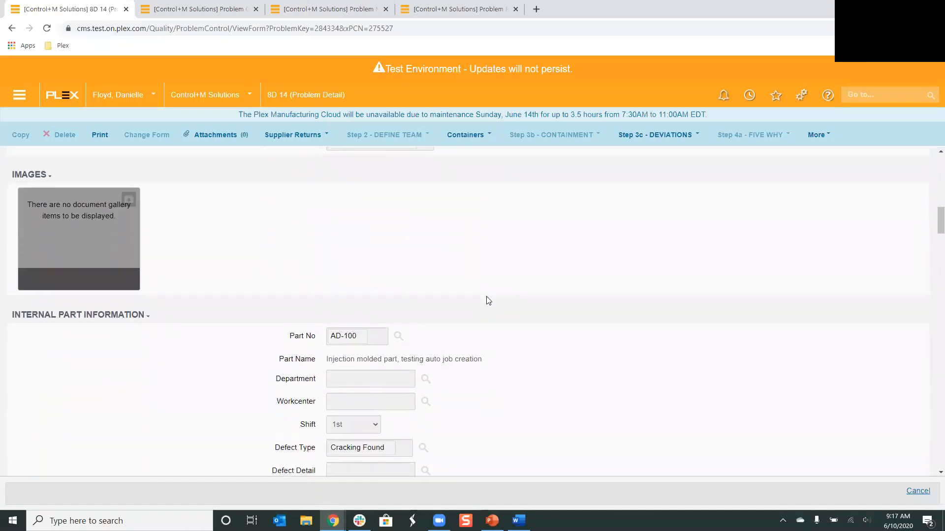
scroll(488, 300, "down", 2)
scroll(488, 300, "up", 12)
scroll(487, 295, "up", 9)
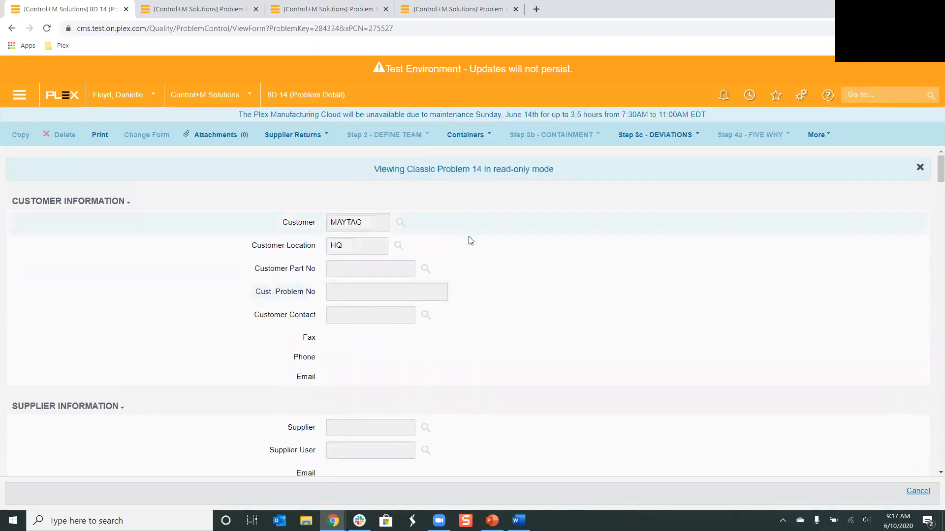
Convert the classic 8D problem form to UX in the conversion manager and review the conversion log
left_click(199, 12)
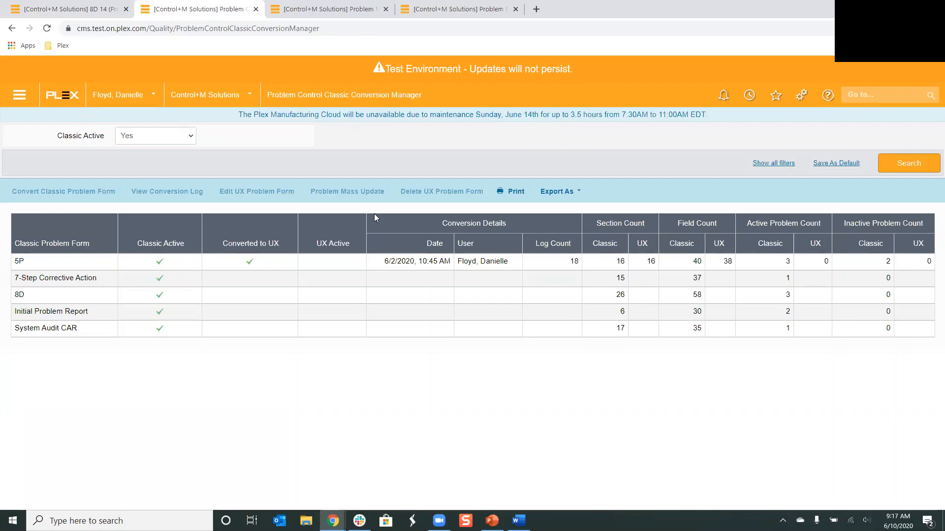
left_click(32, 302)
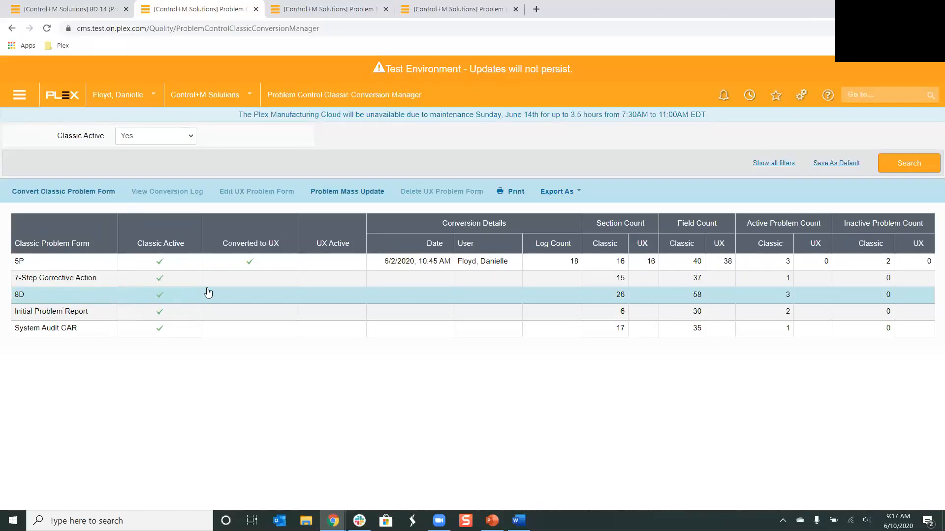
left_click(33, 191)
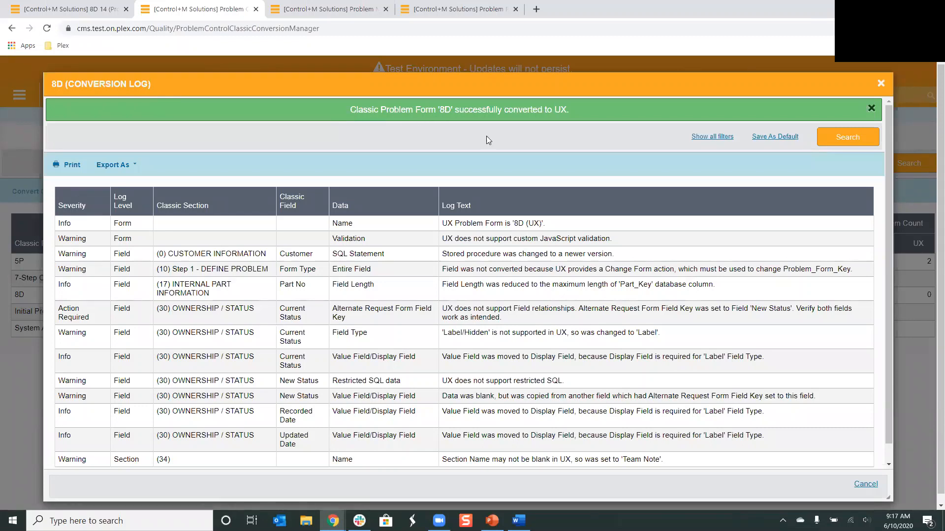
scroll(142, 298, "down", 1)
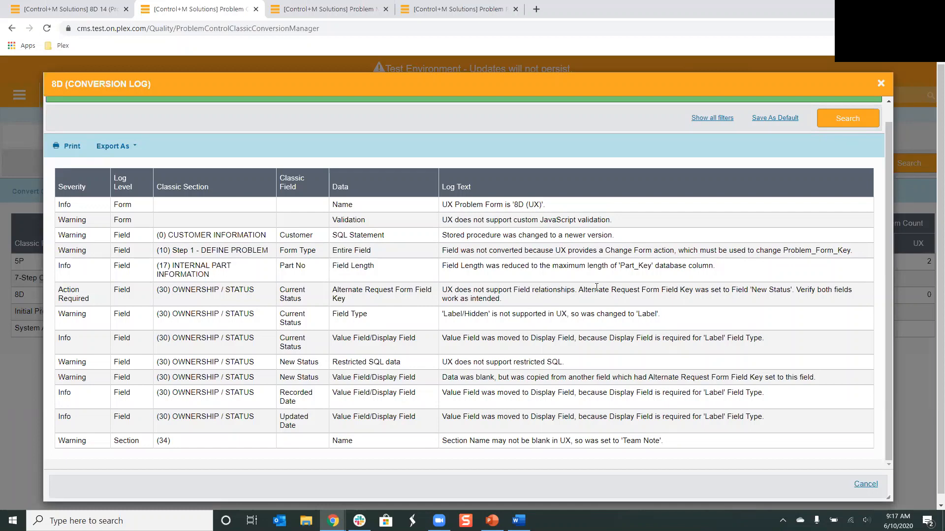
scroll(456, 219, "up", 1)
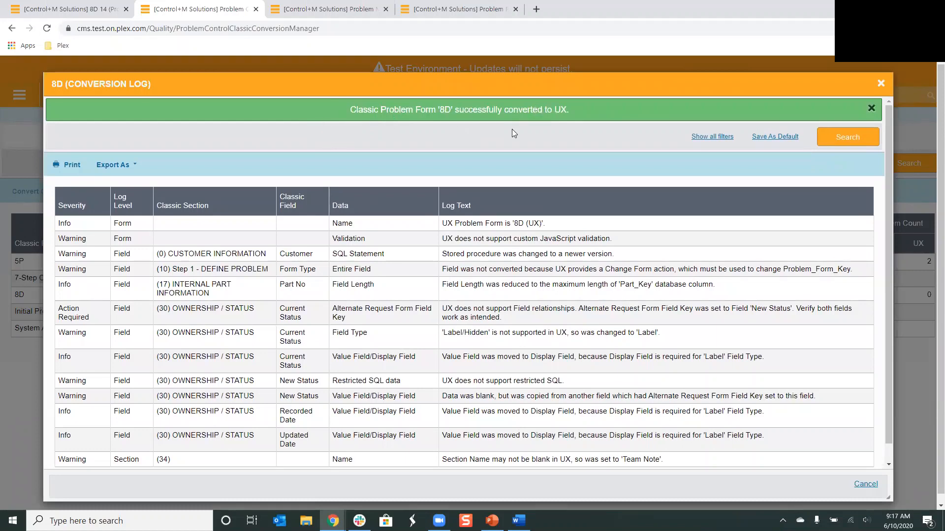
left_click(880, 84)
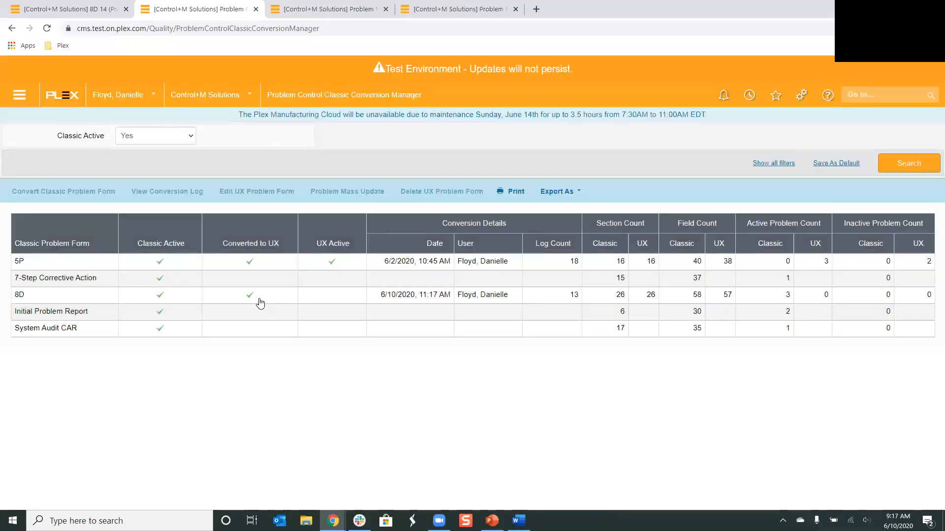
Reopen the conversion log of the 8D form for review
left_click(260, 299)
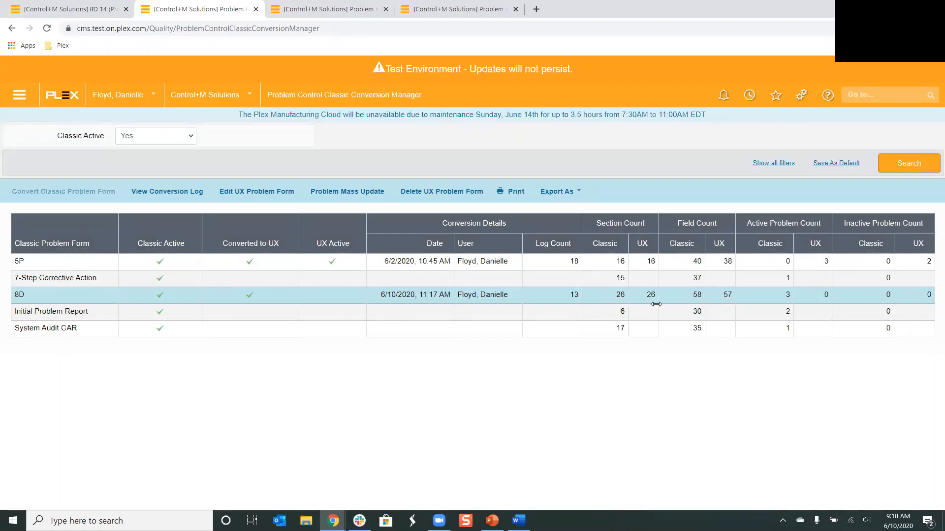
left_click(168, 199)
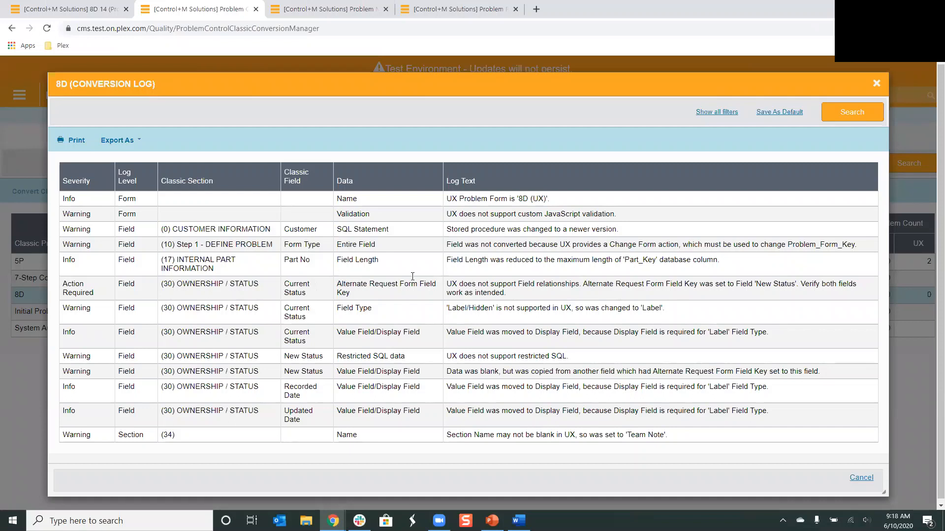
left_click(876, 83)
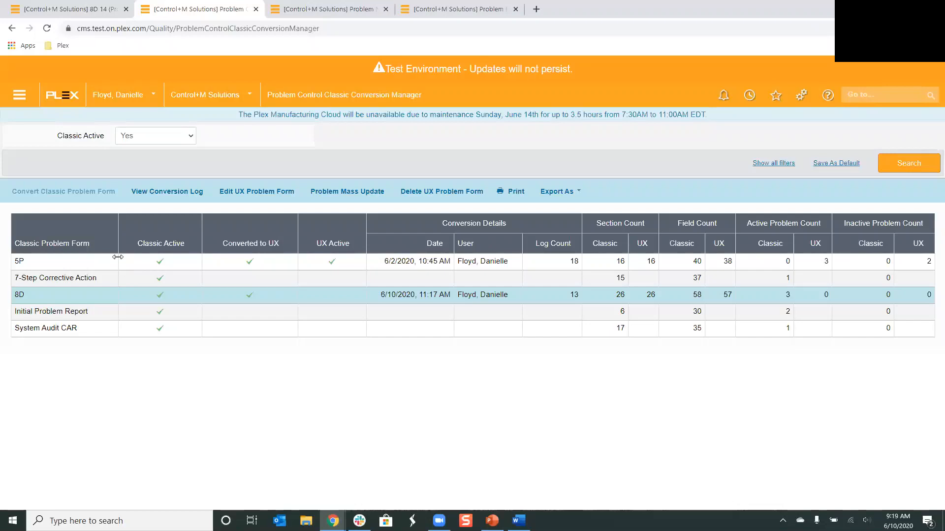
In the 8D (UX) form designer, remove the <BR> and </BR> tags from the problem images section name and save
left_click(236, 192)
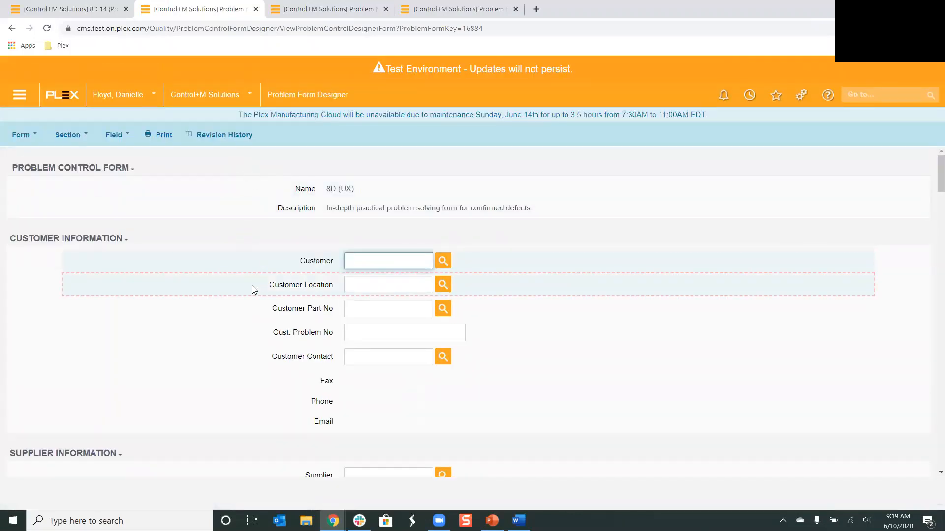
scroll(213, 275, "down", 6)
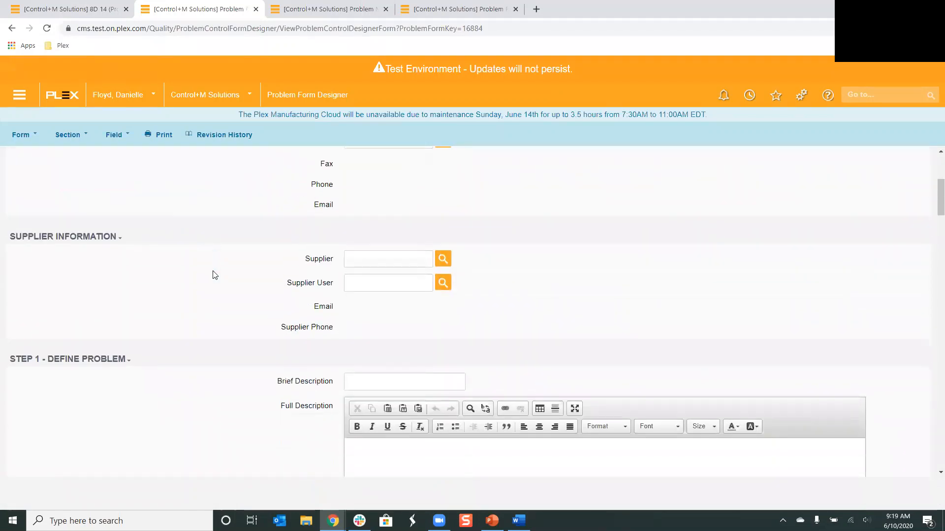
scroll(241, 189, "down", 3)
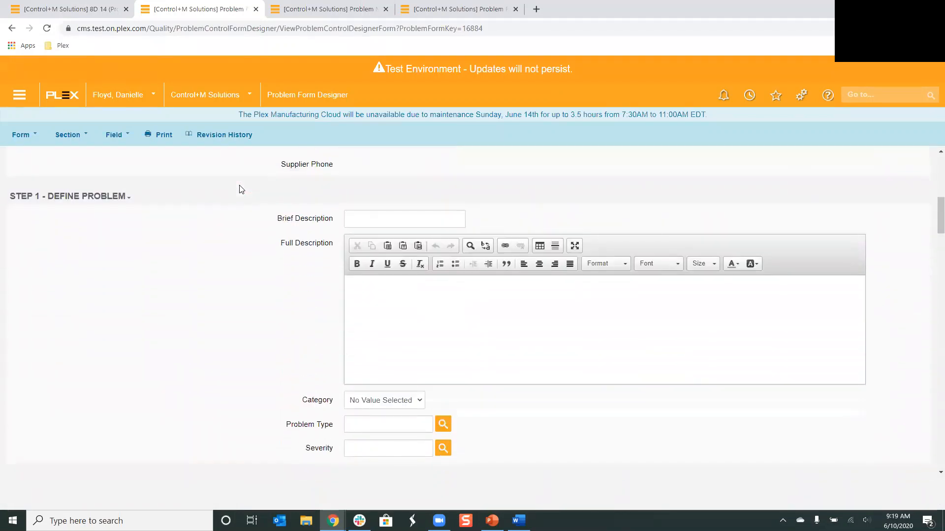
scroll(241, 189, "down", 3)
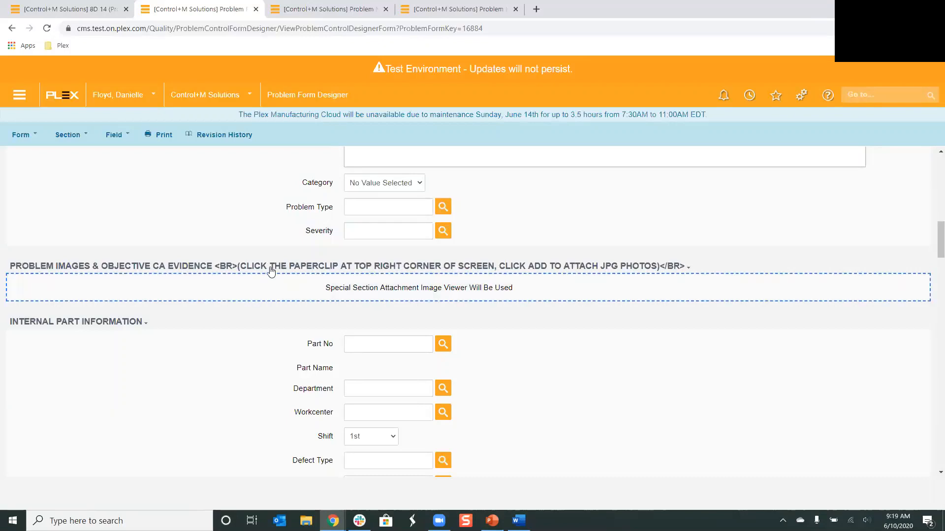
left_click(77, 134)
left_click(67, 166)
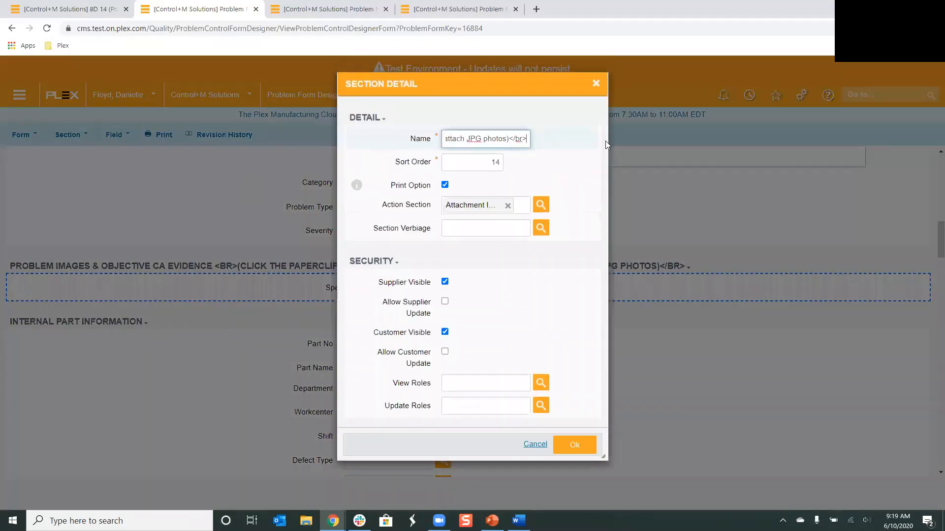
key("BackSpace")
key("BackSpace")
key("BackSpace")
key("BackSpace")
key("BackSpace")
key("Left")
key("Left")
key("Left")
key("Left")
key("Left")
key("Left")
key("Left")
key("Left")
key("Left")
key("Left")
key("Left")
key("Left")
key("Left")
key("Left")
key("Left")
key("Left")
key("Left")
key("Left")
key("Left")
key("Left")
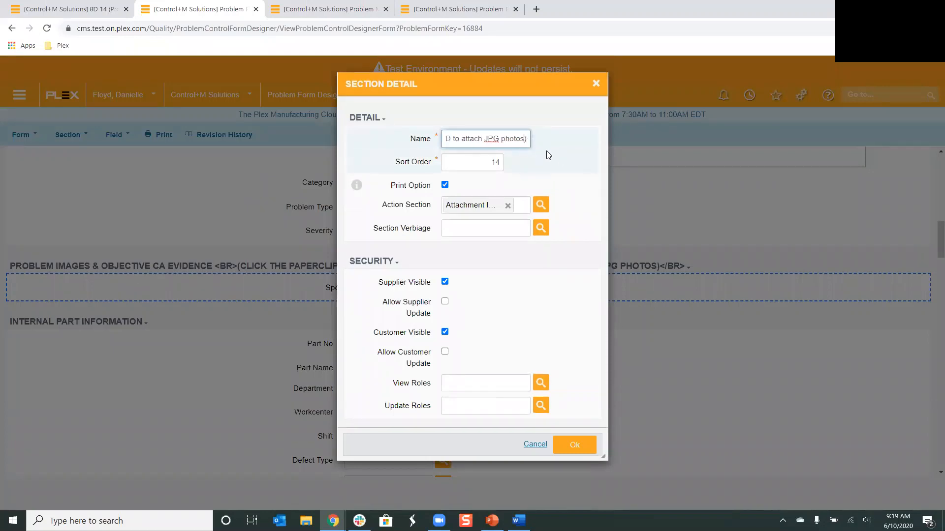
key("Left")
key("Left")
key("Left")
key("Left")
key("Left")
key("Left")
key("Left")
key("Left")
key("Left")
key("Left")
key("Left")
key("Left")
key("Left")
key("Left")
key("Left")
key("Left")
key("Left")
key("Left")
key("Left")
key("Left")
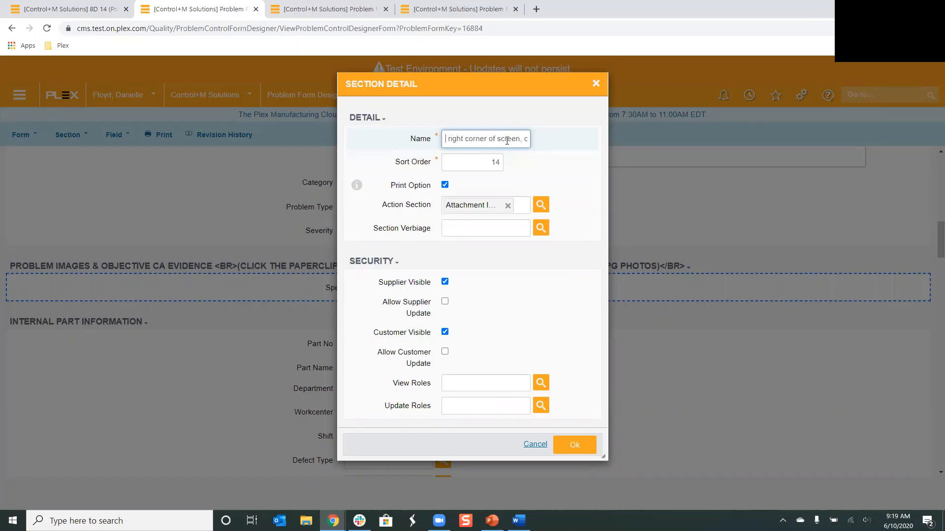
key("Left")
key("Left")
key("Left")
key("Left")
key("Left")
key("Left")
key("Left")
key("Left")
key("Left")
key("Left")
key("Left")
key("Left")
key("Left")
key("Left")
key("BackSpace")
key("BackSpace")
key("BackSpace")
key("BackSpace")
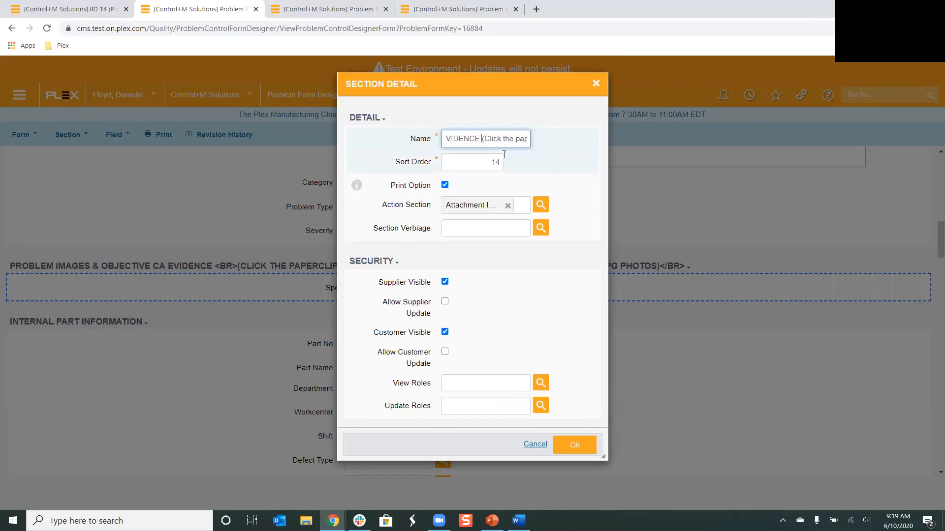
left_click(571, 447)
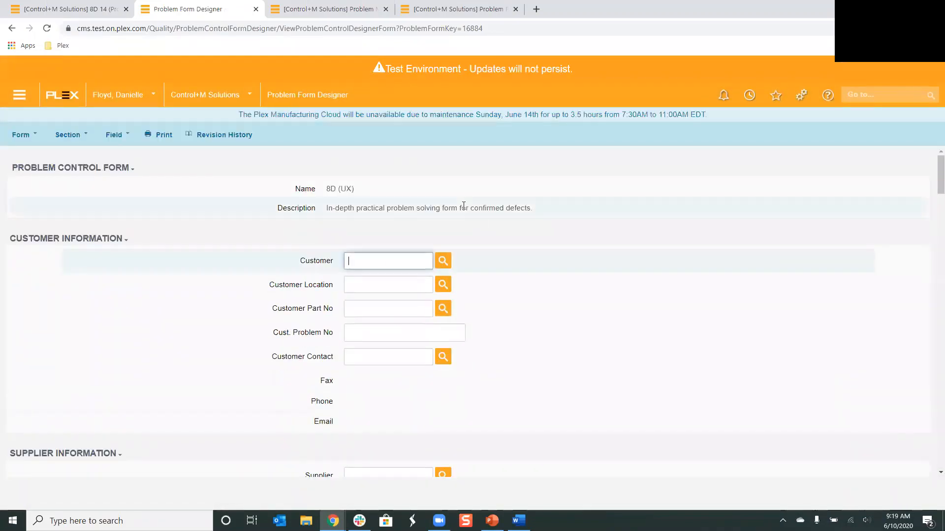
Check the renamed problem images section heading, then return to the conversion manager
scroll(431, 158, "down", 4)
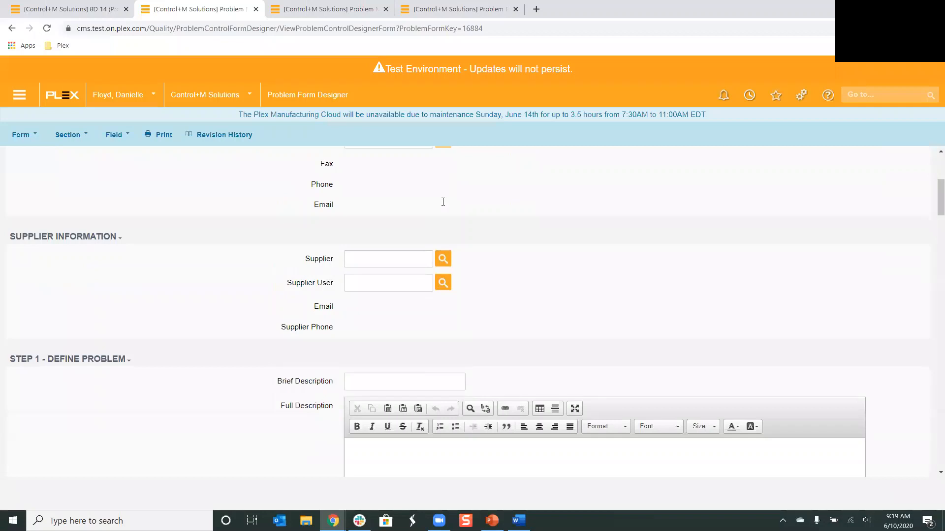
scroll(442, 204, "down", 6)
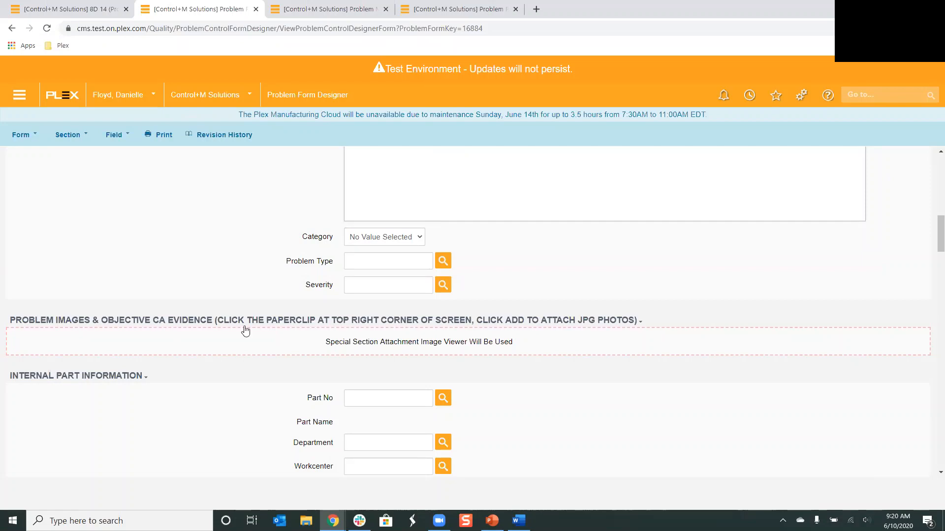
scroll(137, 305, "up", 15)
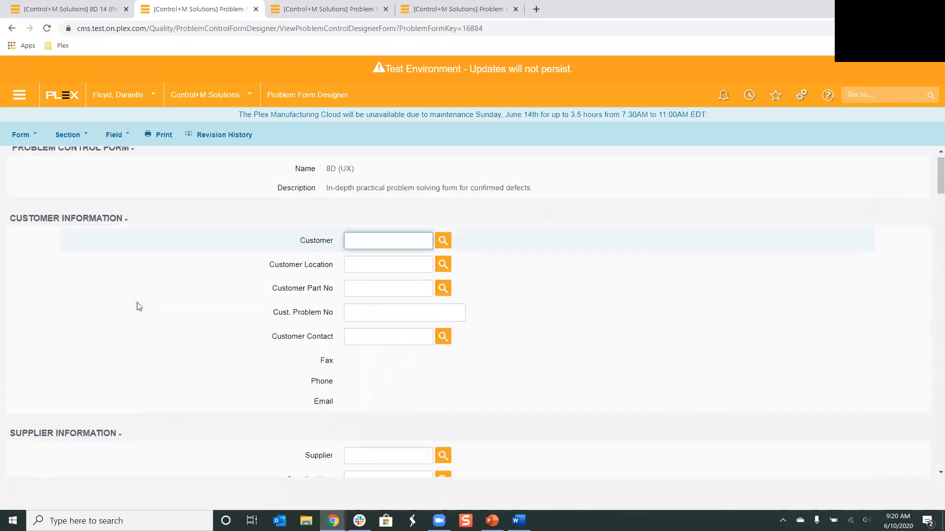
left_click(11, 28)
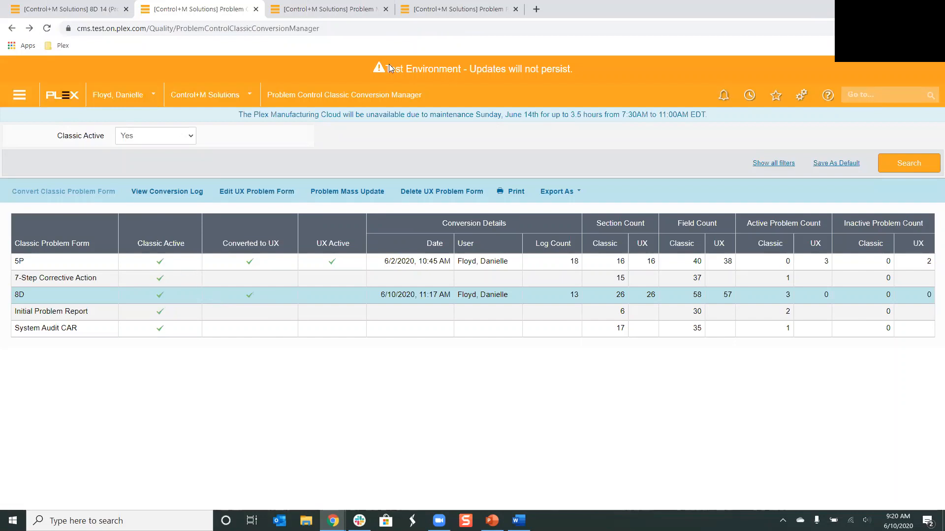
List all problem forms and compare the 5P (UX) and 8D (UX) entries
left_click(427, 6)
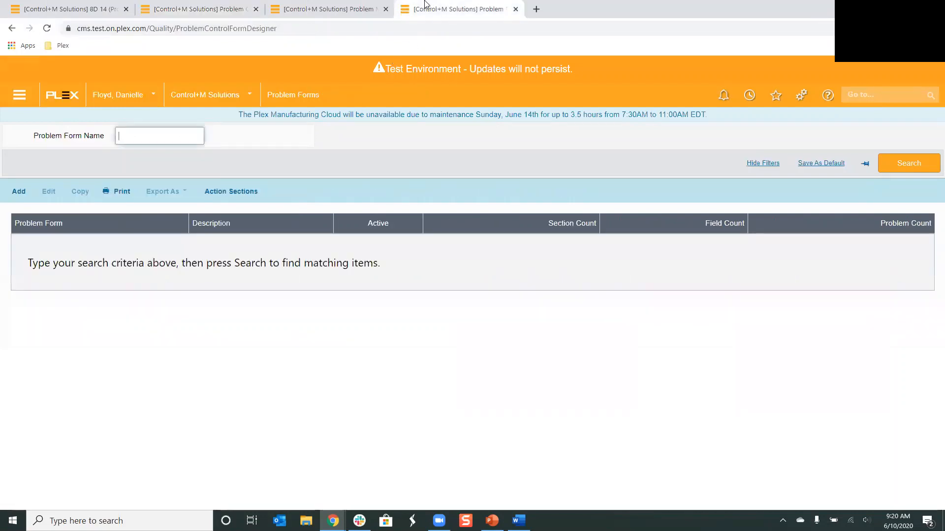
left_click(908, 164)
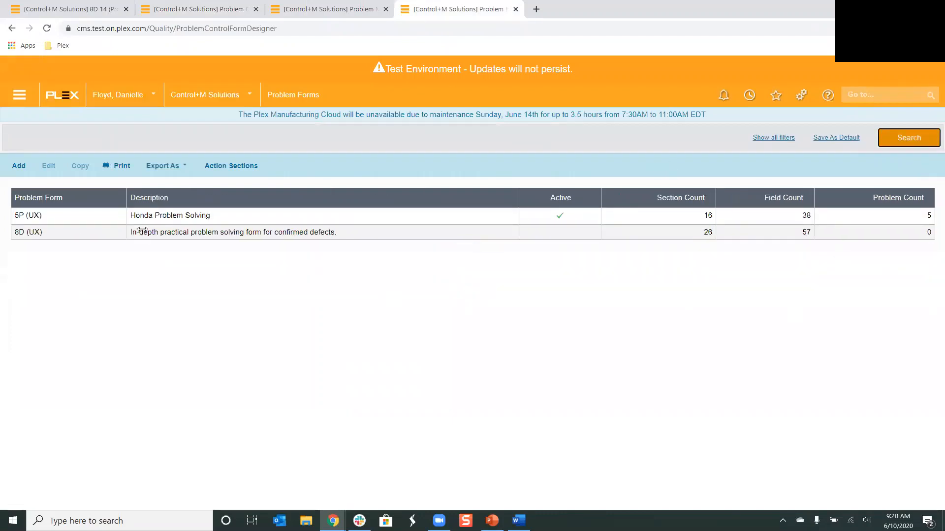
left_click(62, 232)
left_click(66, 218)
left_click(74, 233)
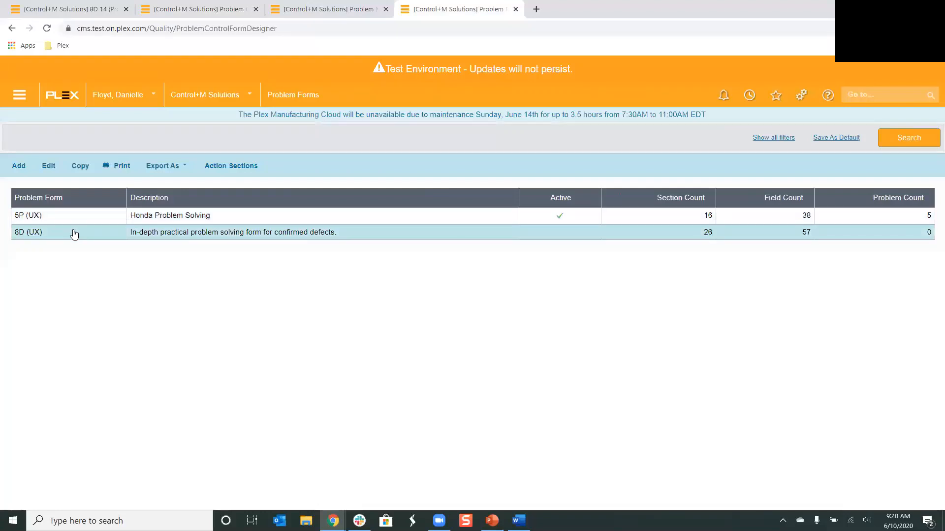
left_click(65, 219)
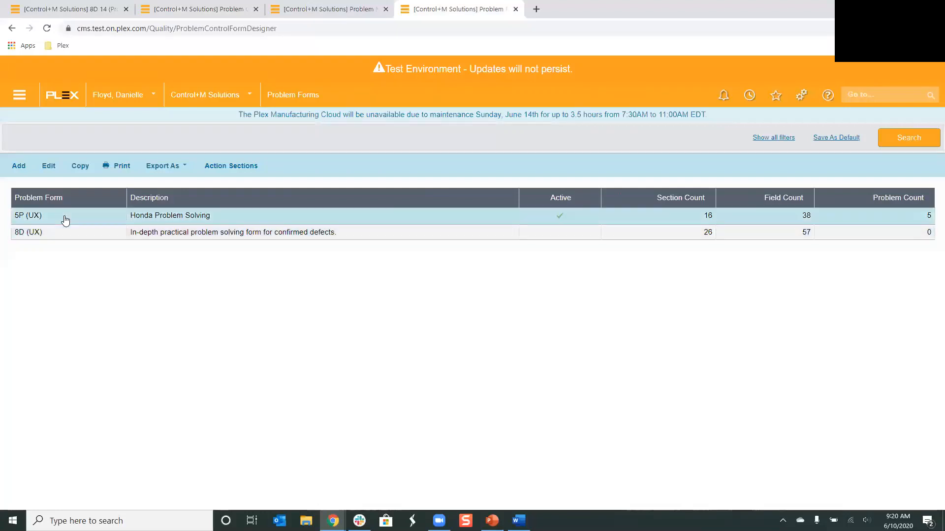
left_click(69, 240)
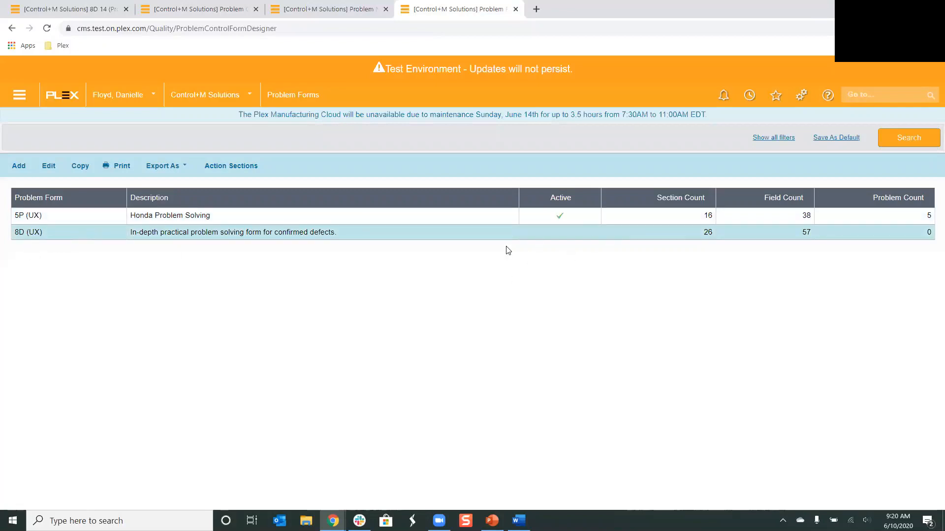
Edit the 8D (UX) form's settings to make it active and return to the problem forms list
left_click(48, 166)
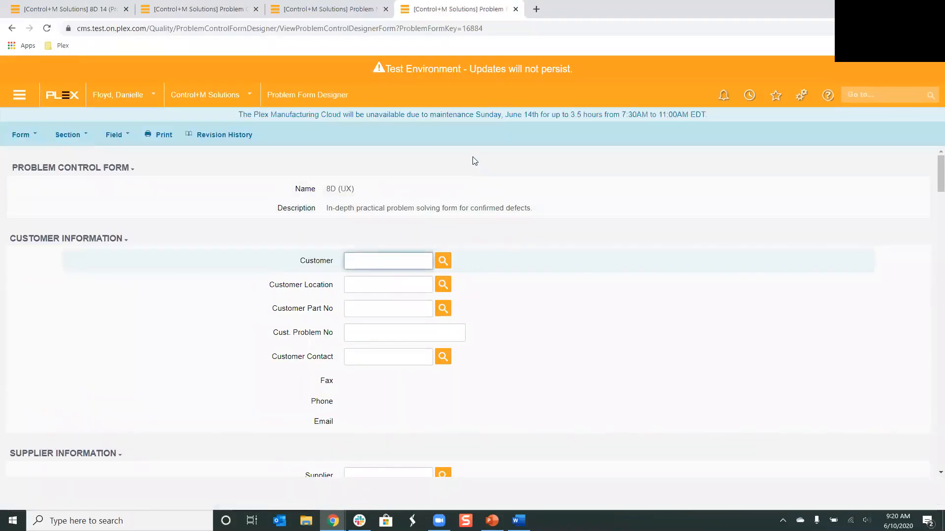
left_click(23, 136)
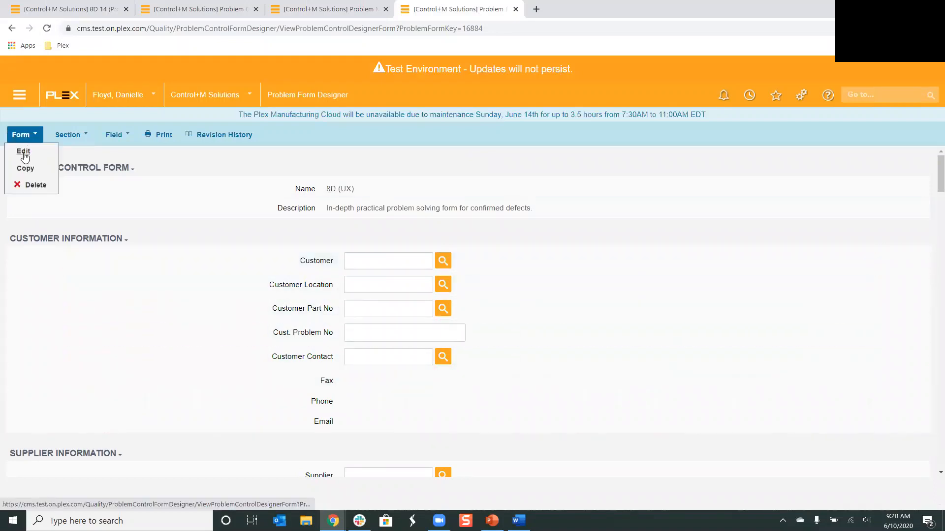
left_click(24, 152)
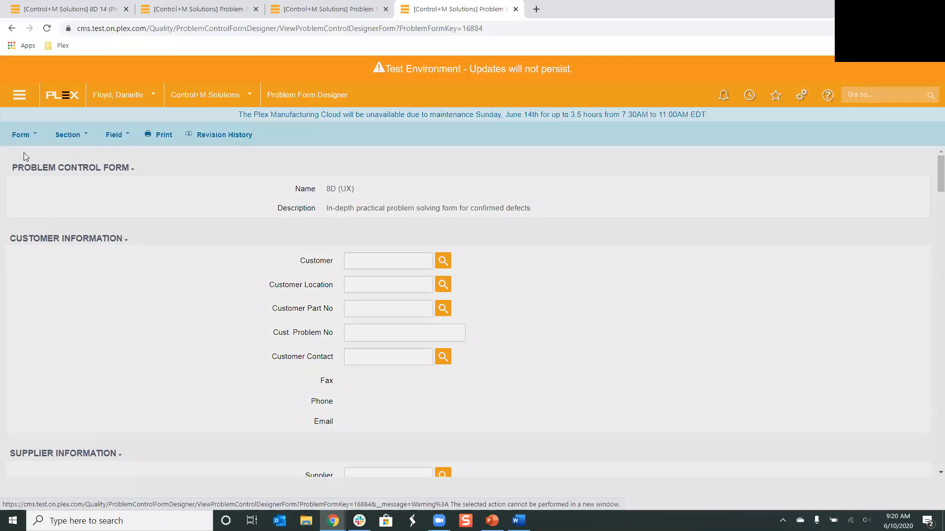
left_click(570, 332)
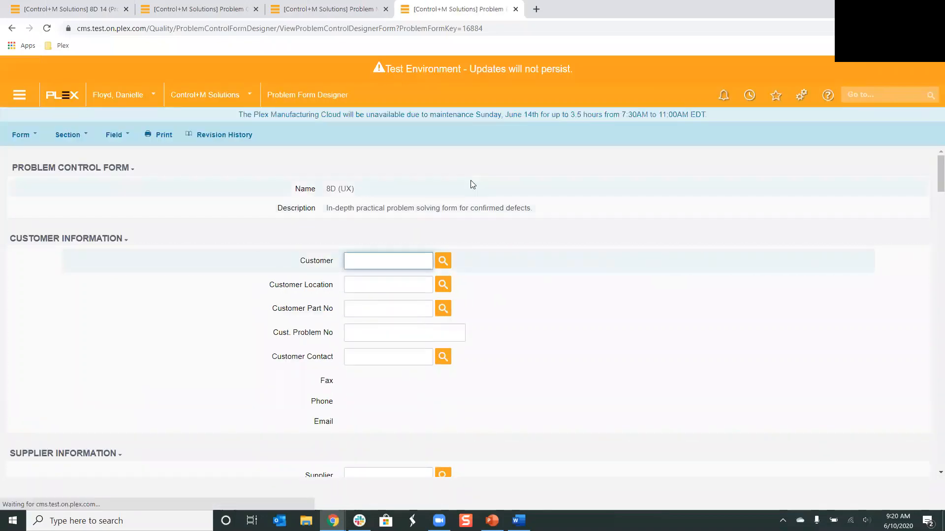
left_click(15, 28)
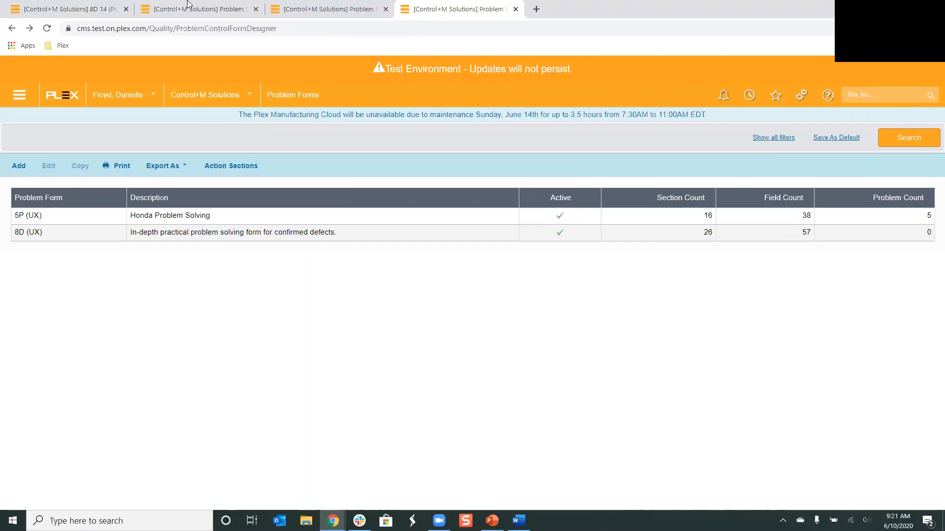
Mass-update all problems on the 8D form to the 8D (UX) problem form
left_click(203, 5)
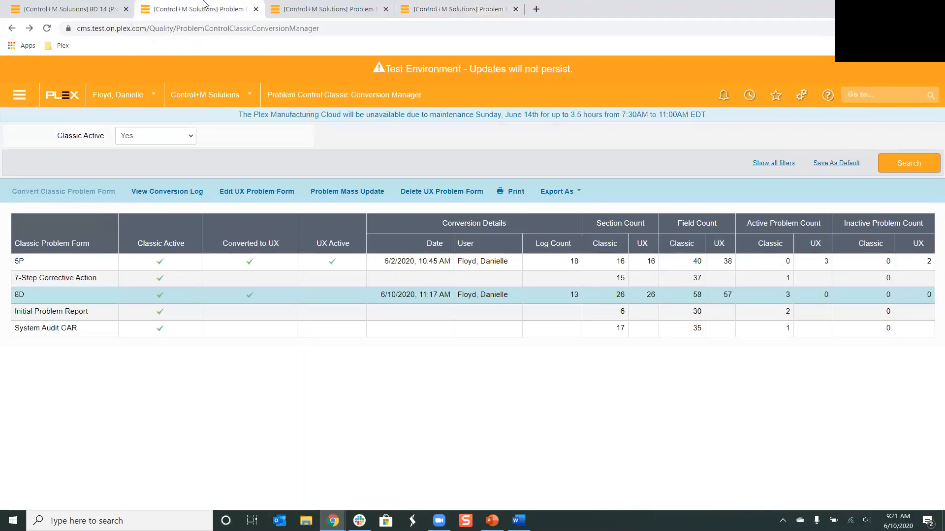
left_click(302, 4)
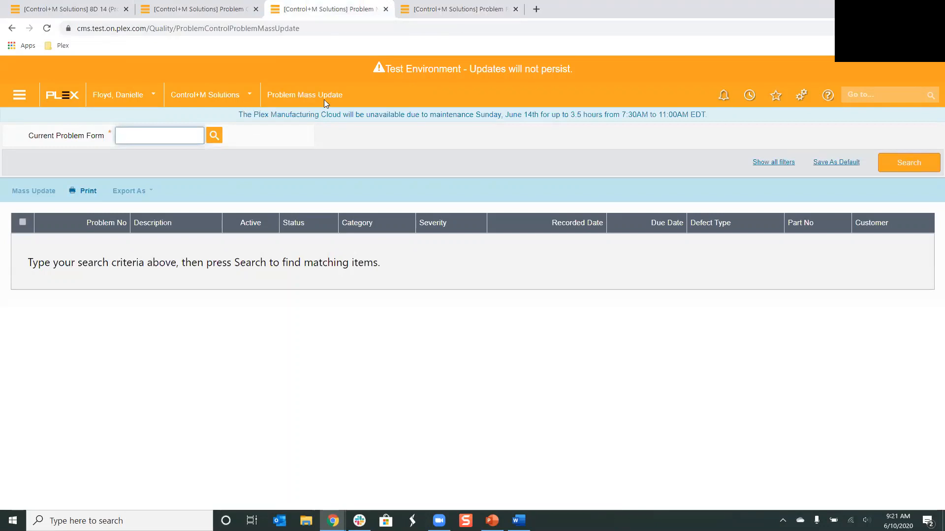
left_click(272, 194)
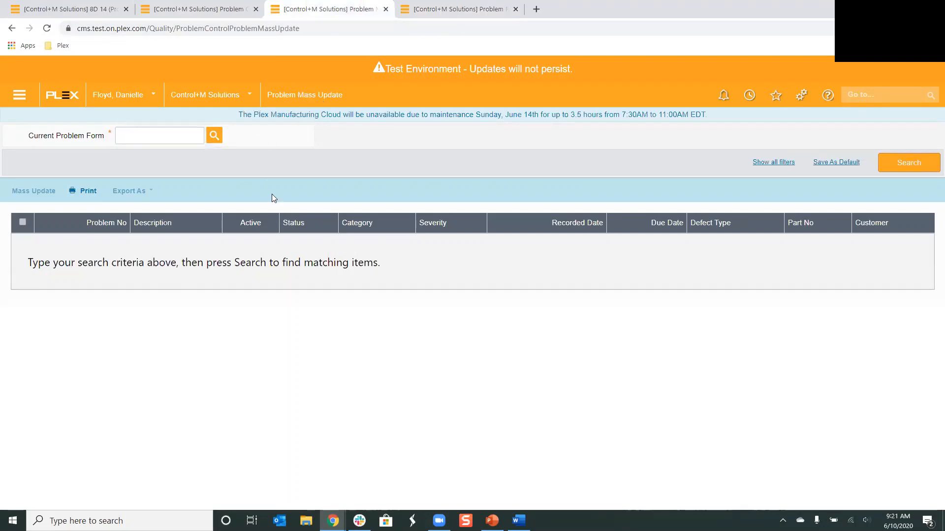
left_click(215, 134)
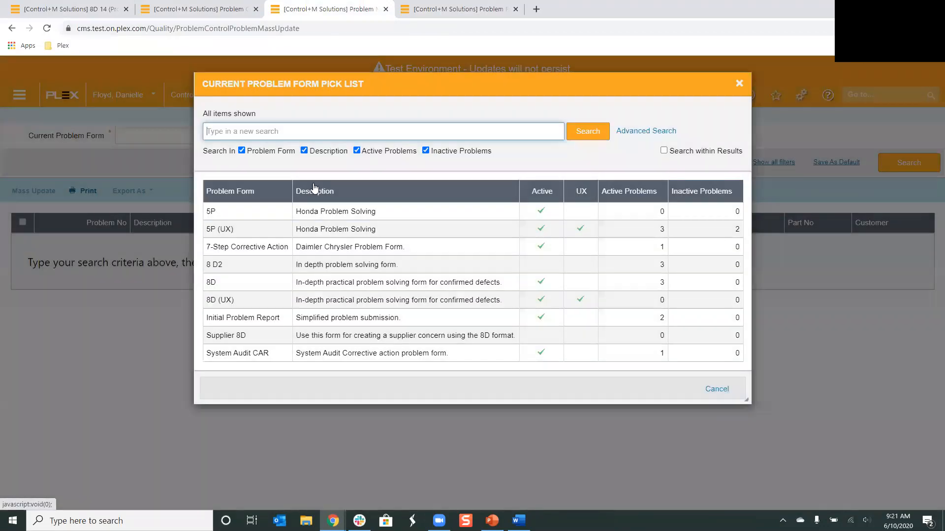
left_click(233, 286)
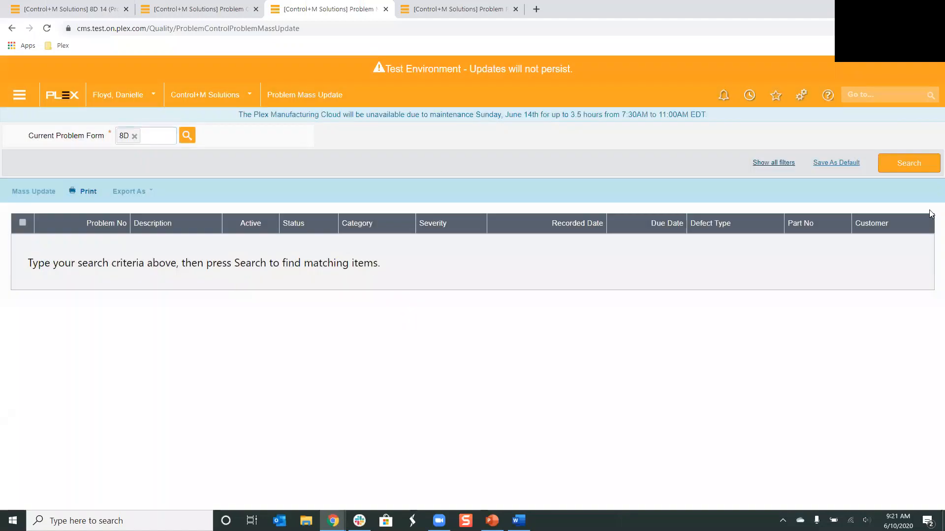
left_click(919, 163)
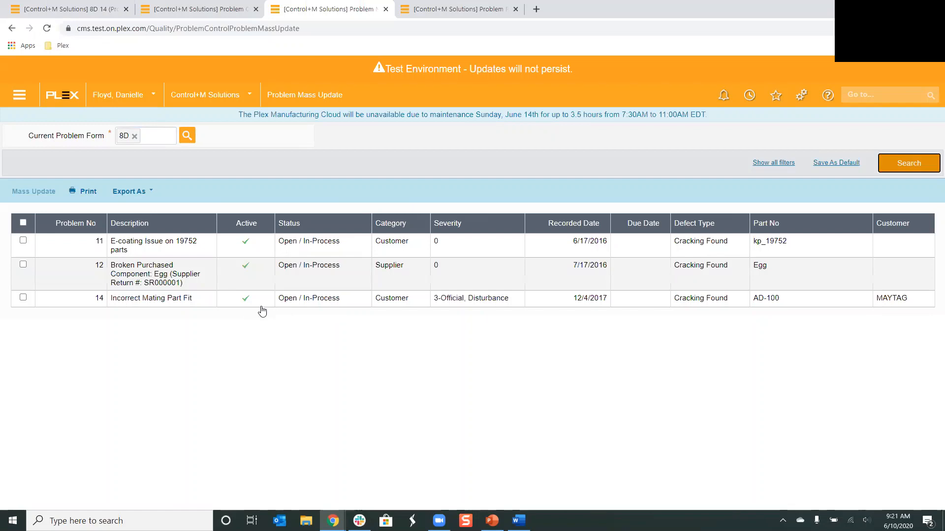
left_click(23, 223)
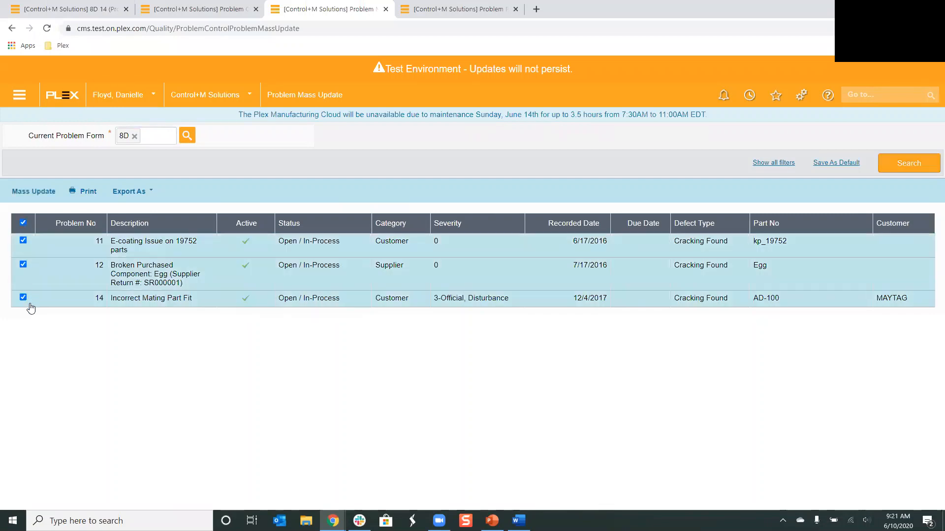
left_click(35, 190)
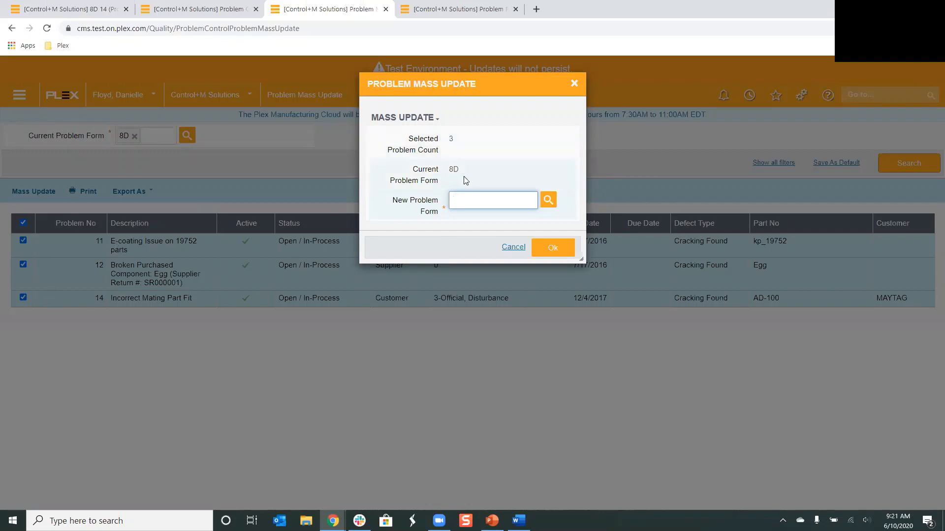
left_click(549, 202)
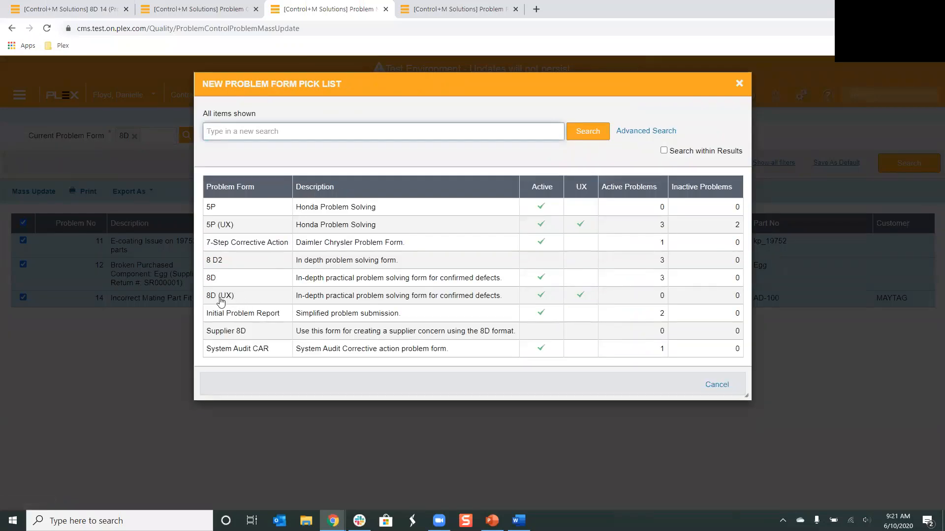
left_click(254, 297)
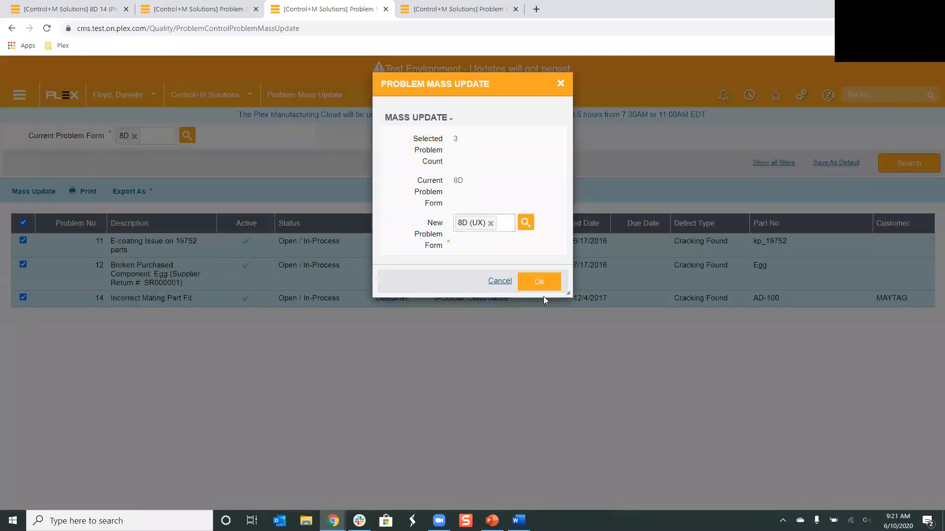
left_click(546, 284)
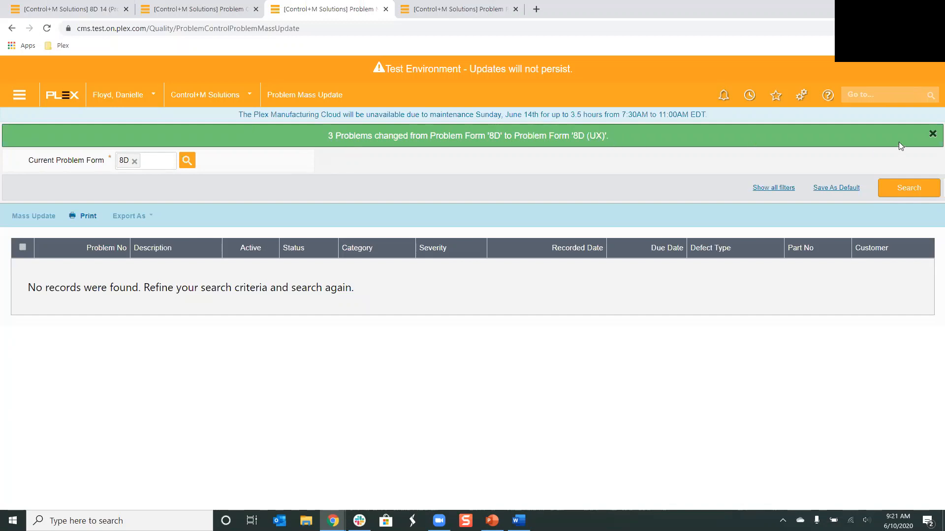
Dismiss the notice and list active problem records showing UX records only
left_click(933, 135)
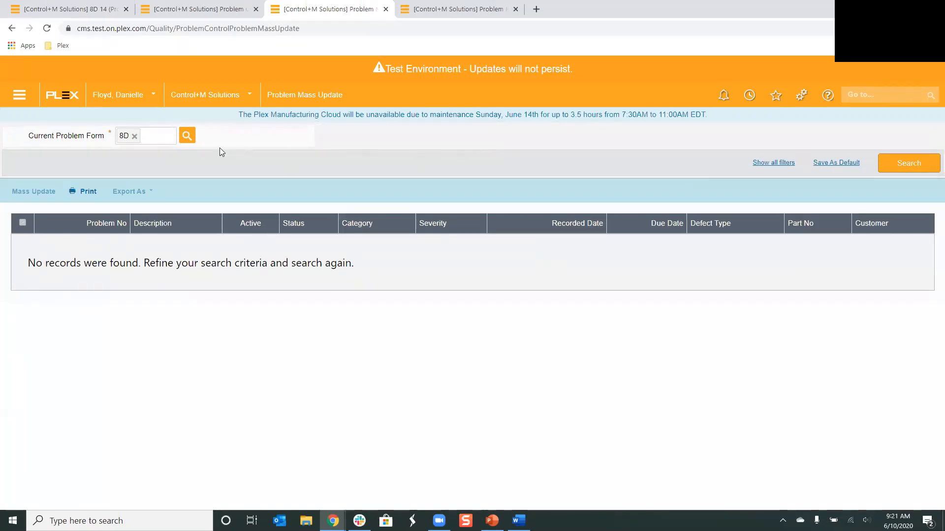
left_click(79, 7)
left_click(11, 30)
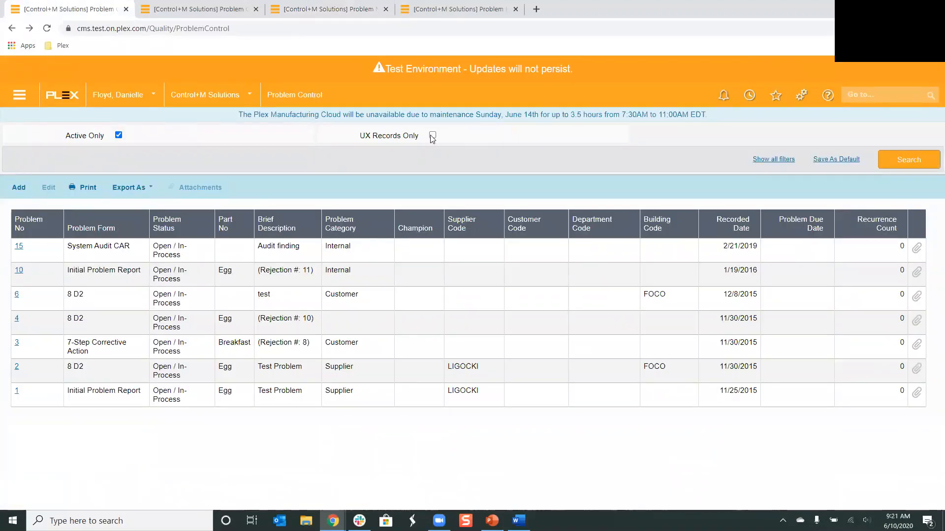
left_click(897, 166)
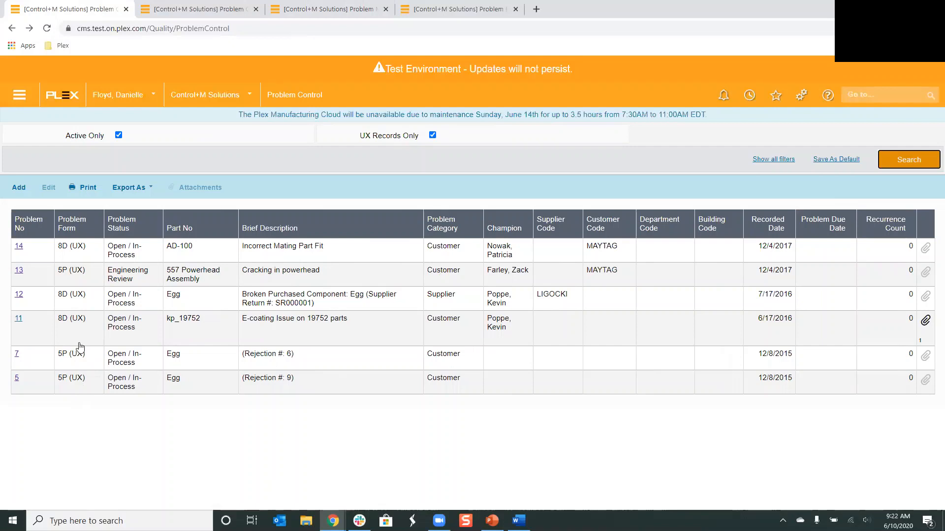
Open problem 14 and scroll through its 8D (UX) form sections, then return to the problem list
left_click(19, 246)
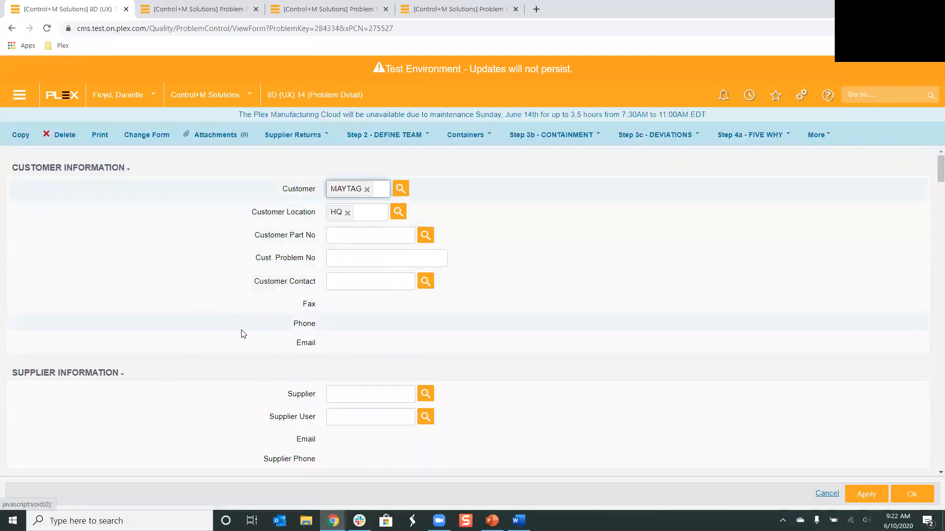
scroll(377, 329, "down", 3)
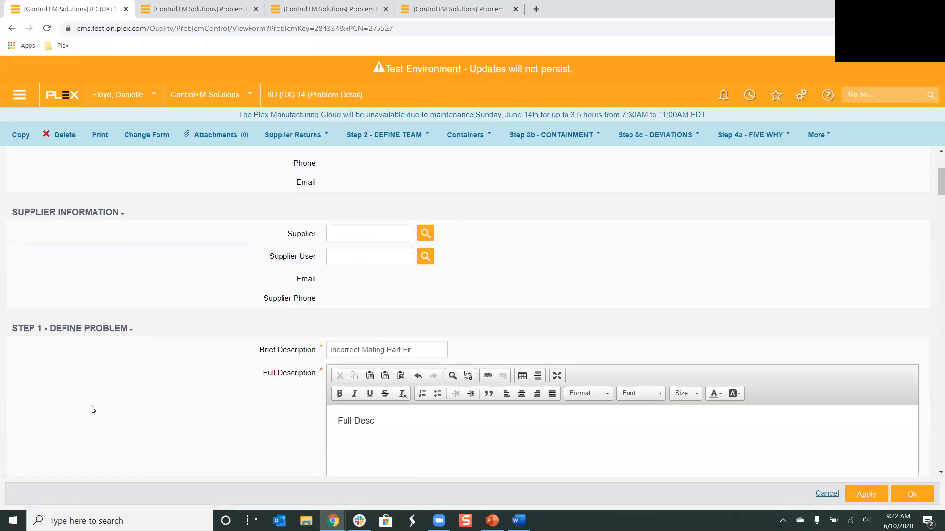
scroll(106, 401, "up", 2)
scroll(125, 389, "down", 4)
scroll(132, 383, "down", 12)
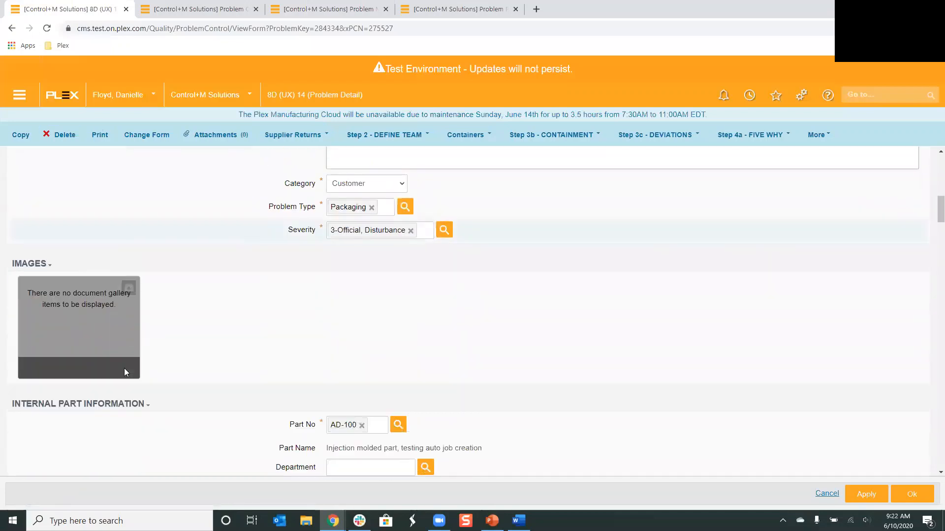
scroll(125, 364, "down", 7)
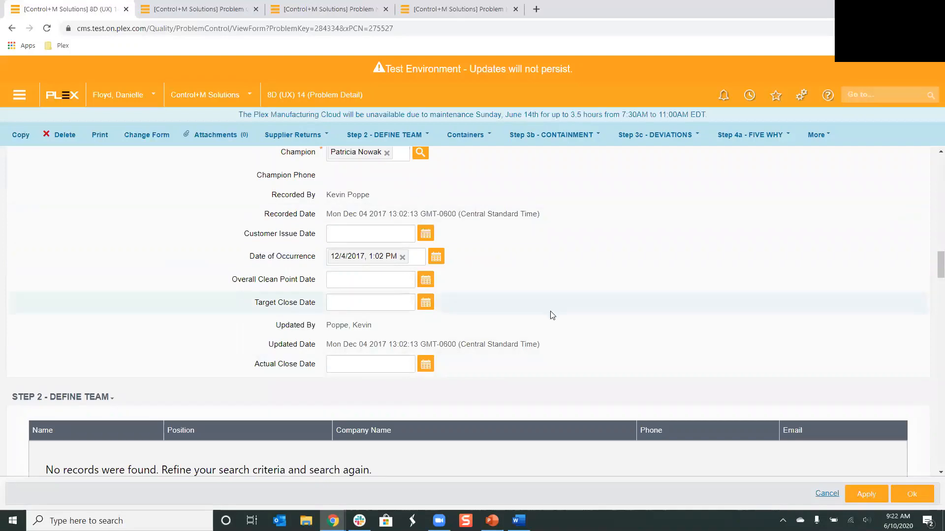
scroll(557, 346, "down", 10)
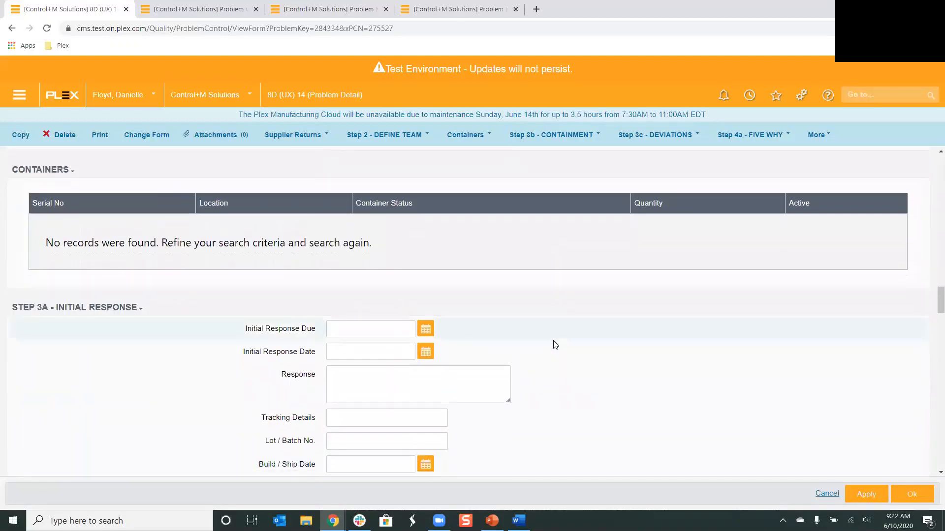
scroll(553, 340, "down", 5)
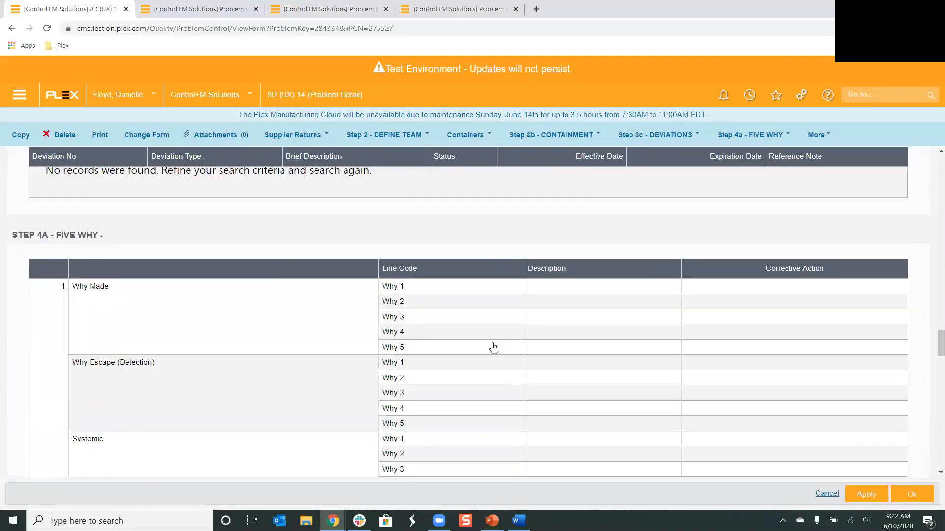
scroll(492, 346, "up", 10)
scroll(492, 346, "up", 15)
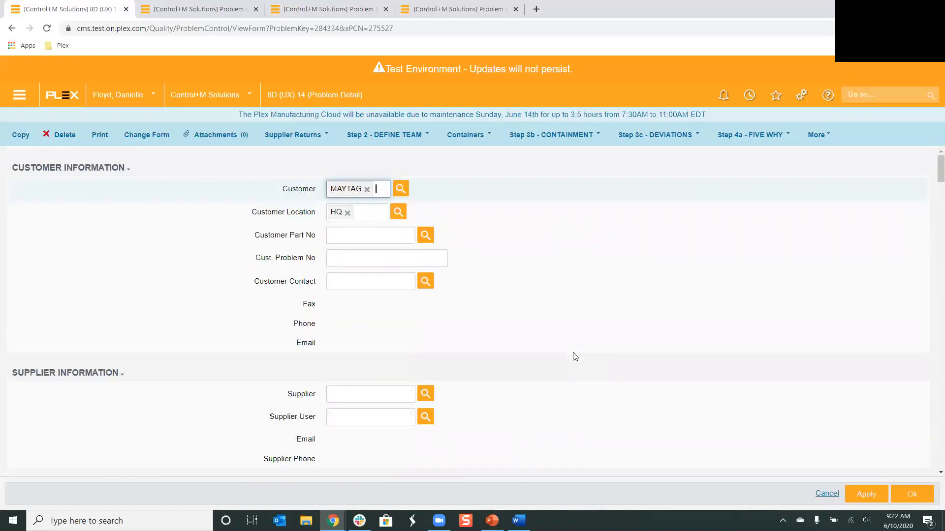
left_click(12, 28)
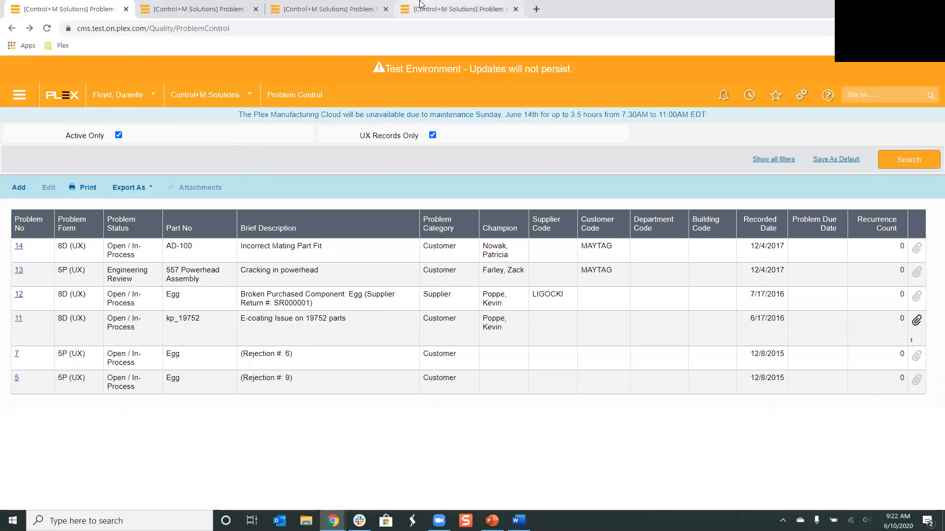
Add a problem form named Supplier Return Info, described Supplier Return, with Supplier Visible and Section Printing enabled
left_click(223, 4)
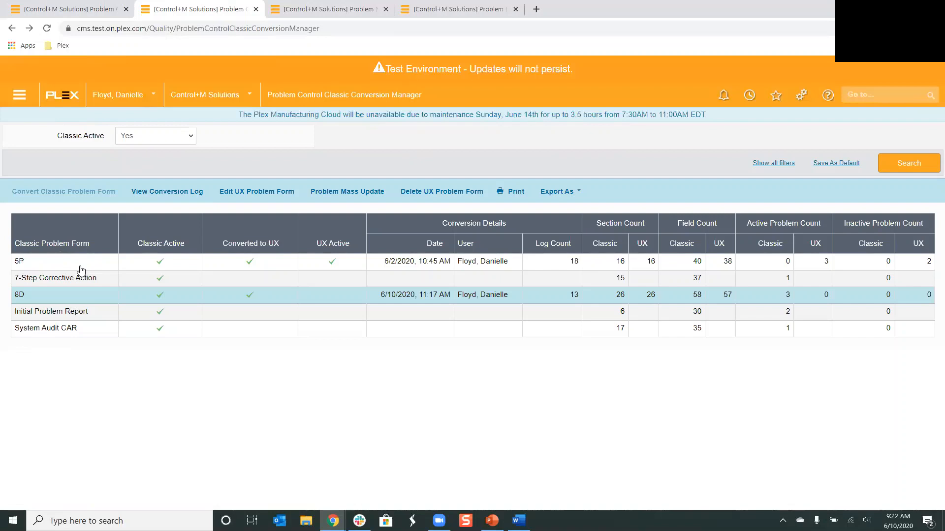
left_click(460, 3)
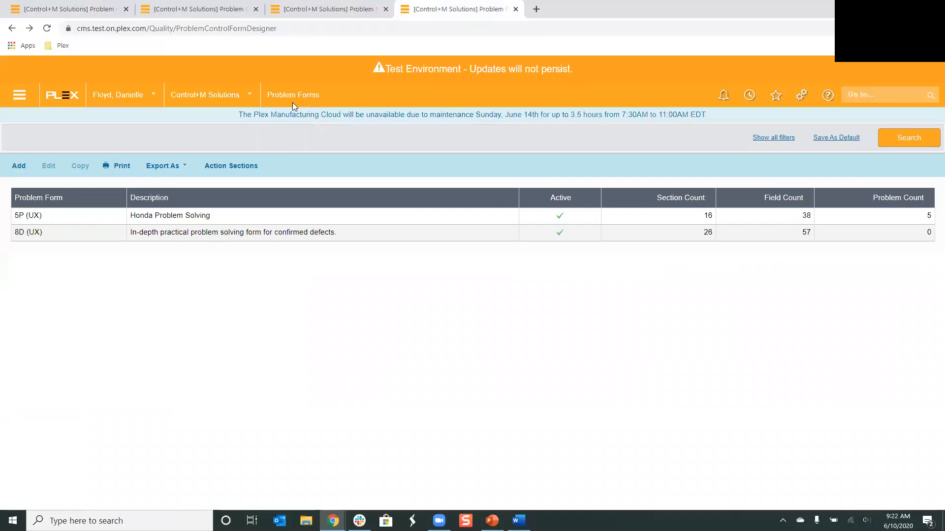
left_click(14, 167)
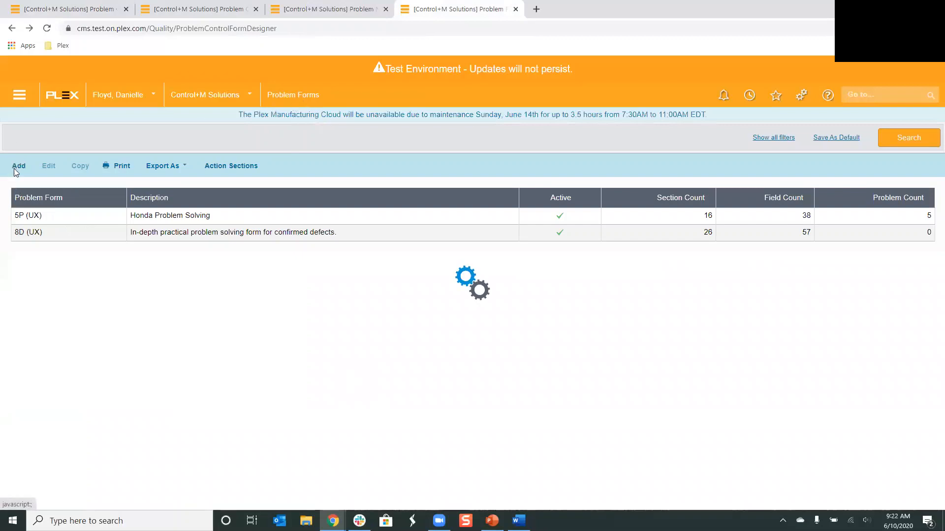
type("S")
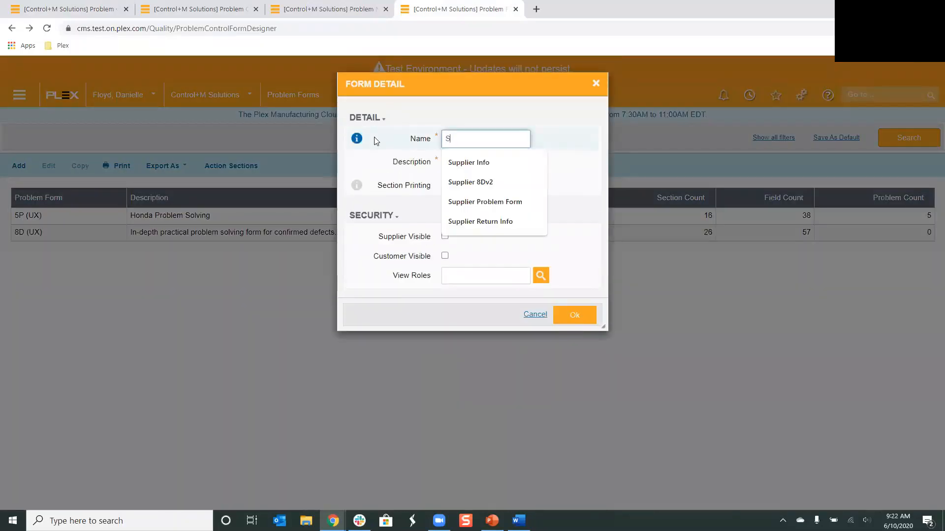
type("upplier Return Info")
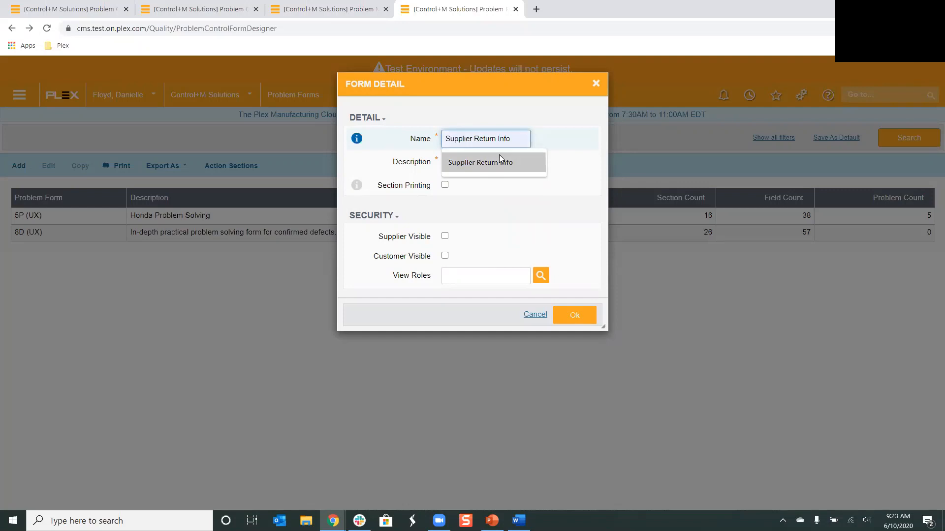
left_click(492, 156)
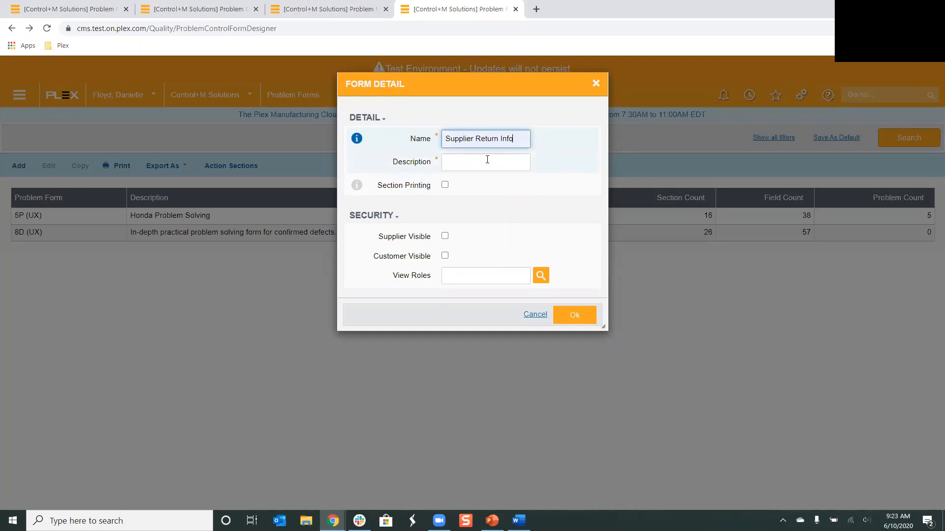
left_click(487, 160)
type("Supplier Return")
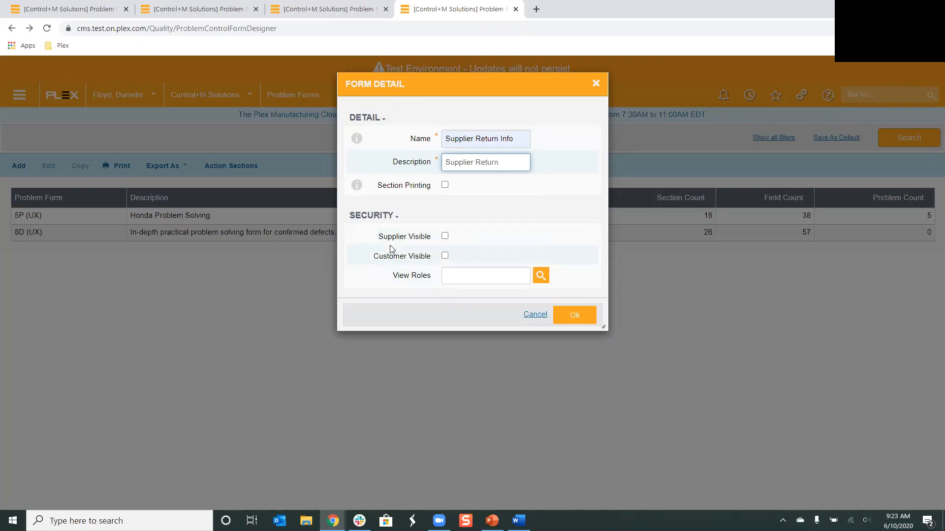
left_click(445, 237)
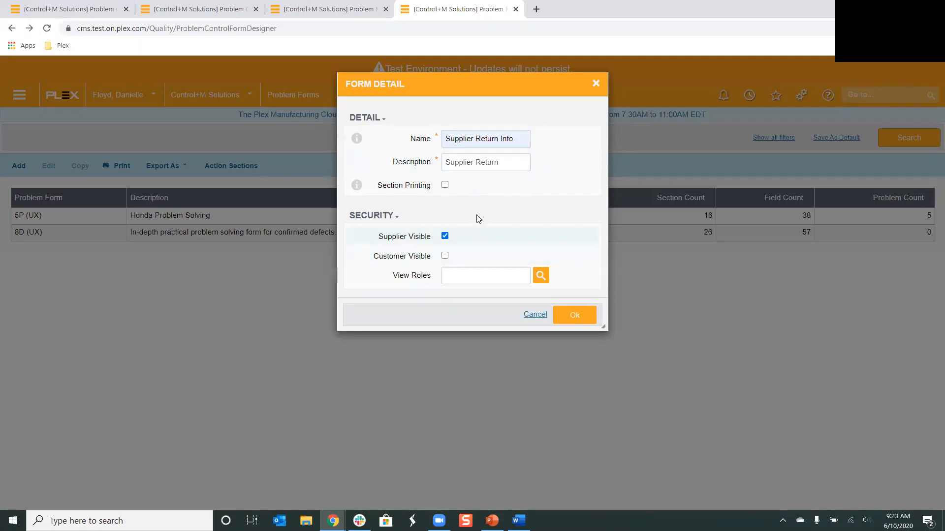
left_click(445, 186)
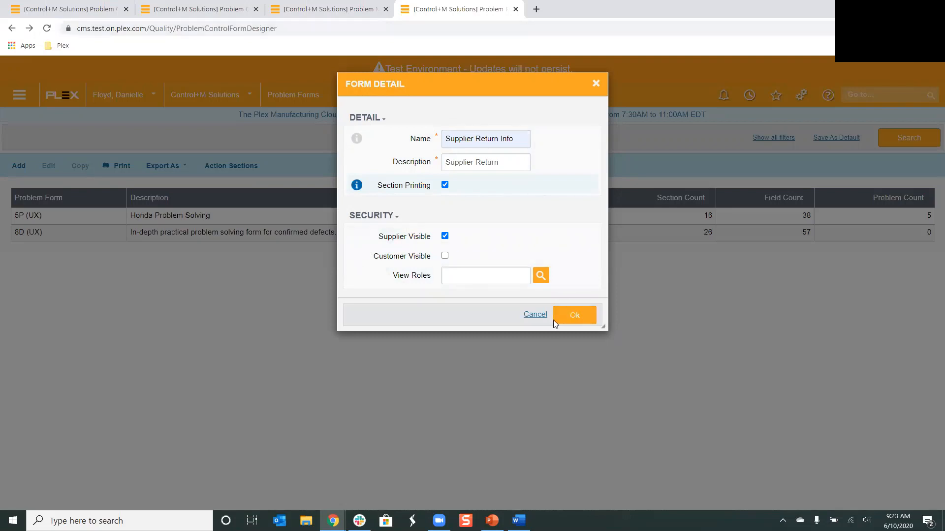
left_click(580, 318)
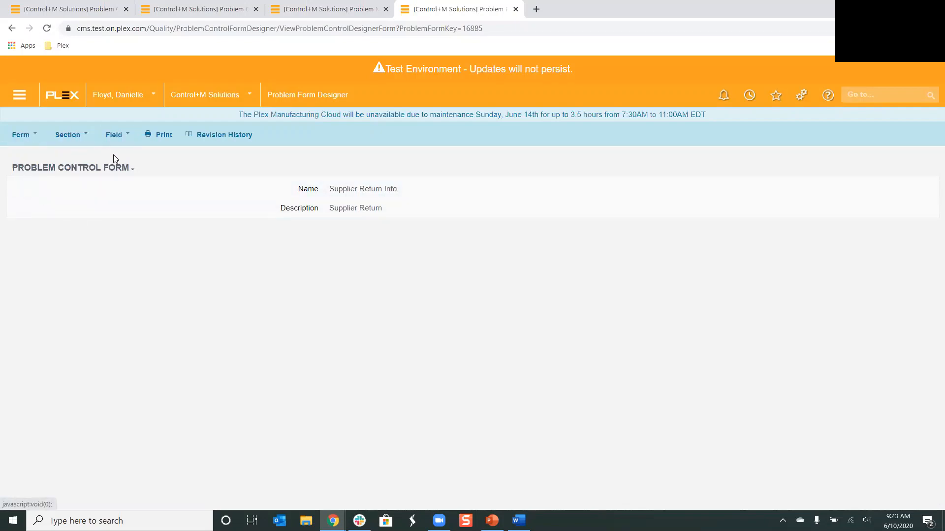
Try to mark the Supplier Return Info form active, then cancel the form detail dialog
left_click(20, 136)
left_click(22, 150)
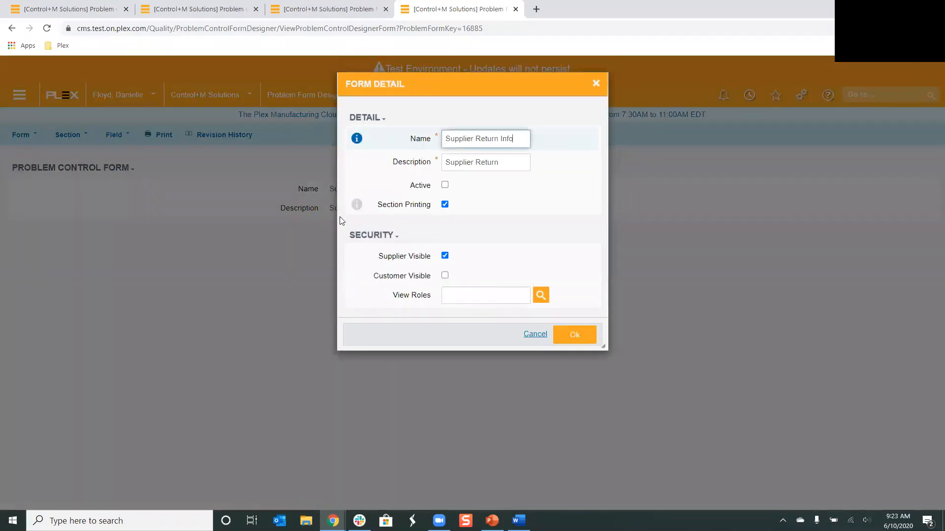
left_click(445, 185)
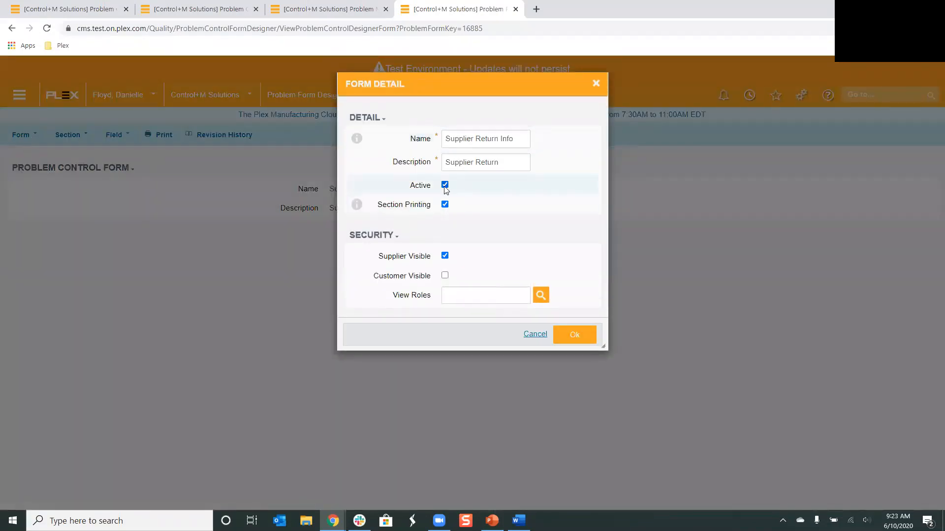
left_click(564, 335)
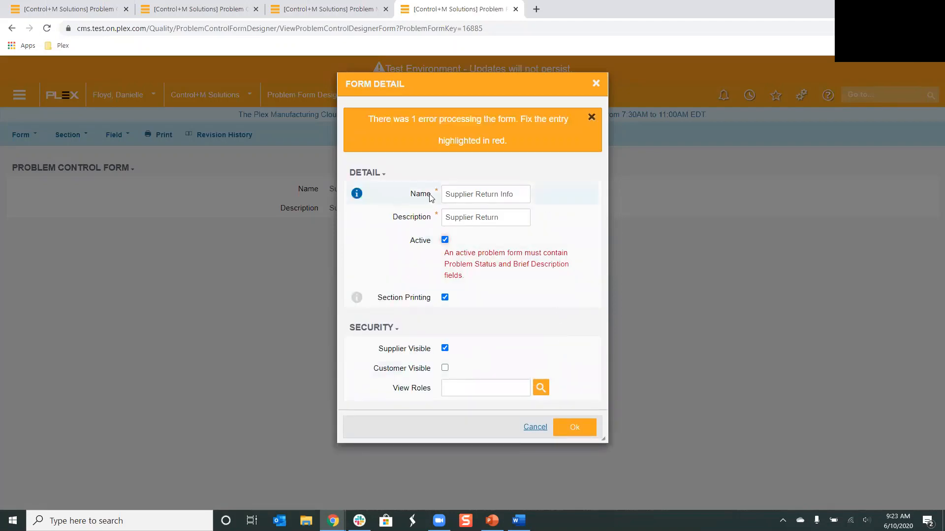
left_click(533, 431)
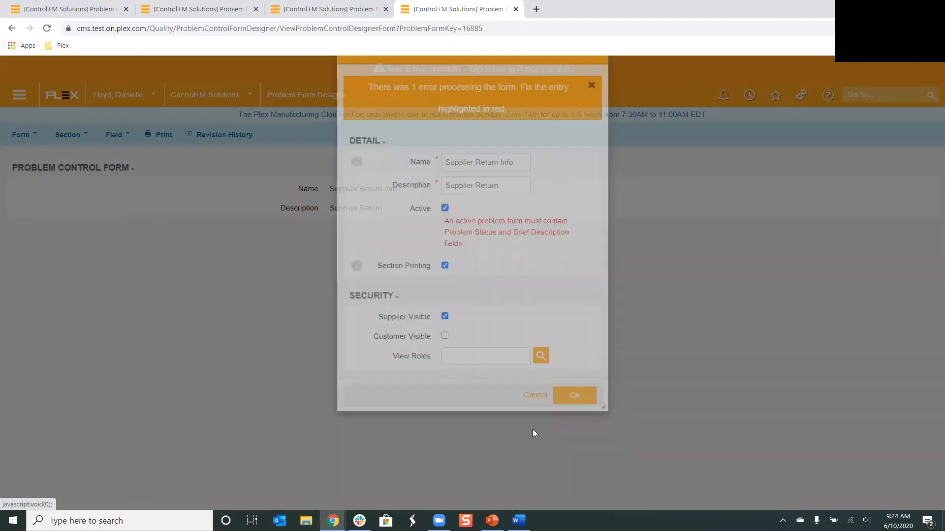
Add a section named Supplier Info to the Supplier Return Info form
left_click(72, 137)
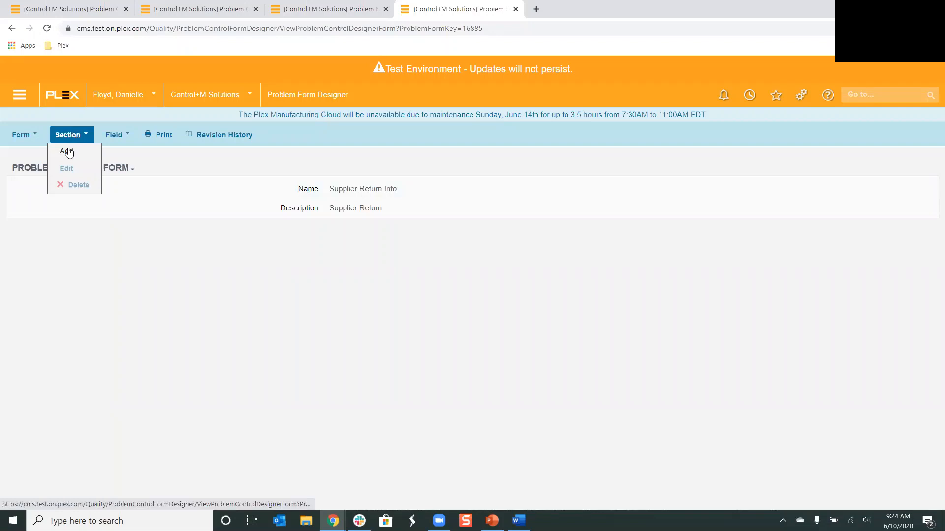
left_click(66, 151)
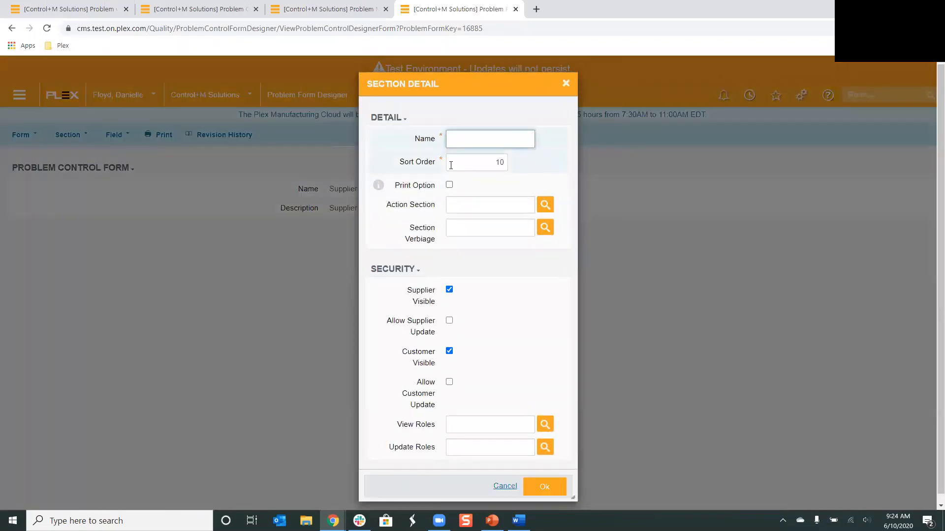
type("Suppli")
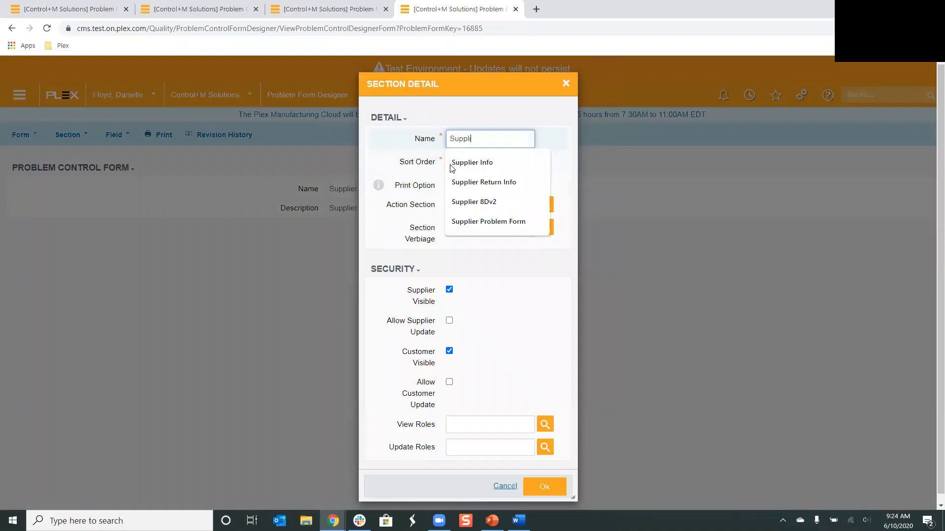
left_click(452, 165)
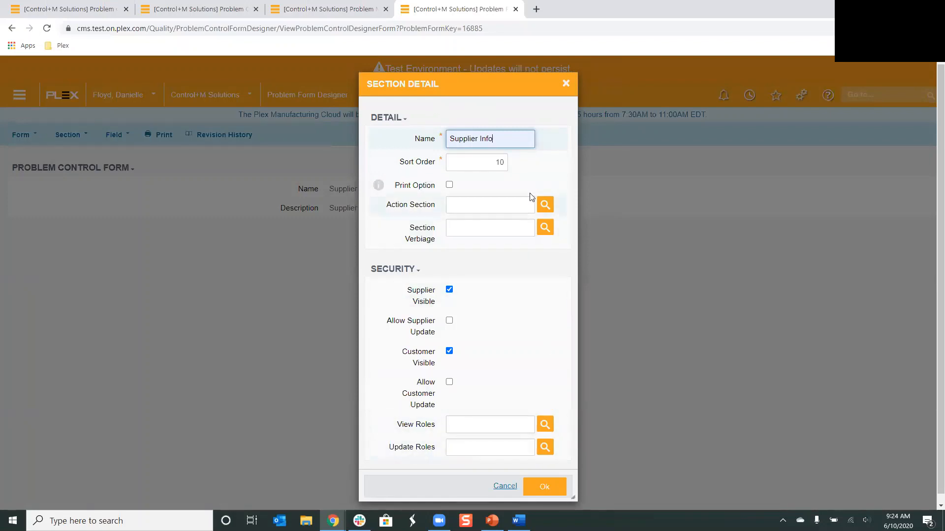
left_click(544, 485)
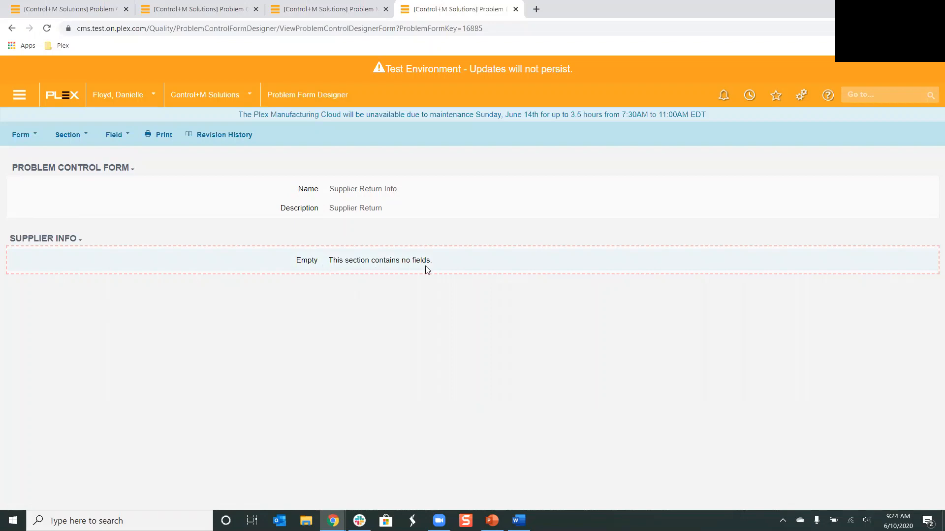
Add a field labelled Supplier to the section, searching %supplier and choosing Supplier_No as its value field
left_click(114, 135)
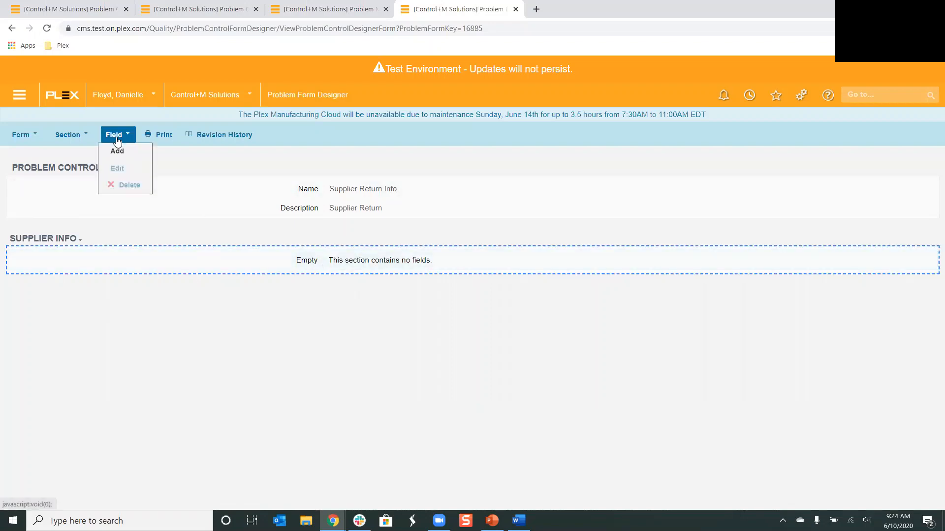
left_click(117, 149)
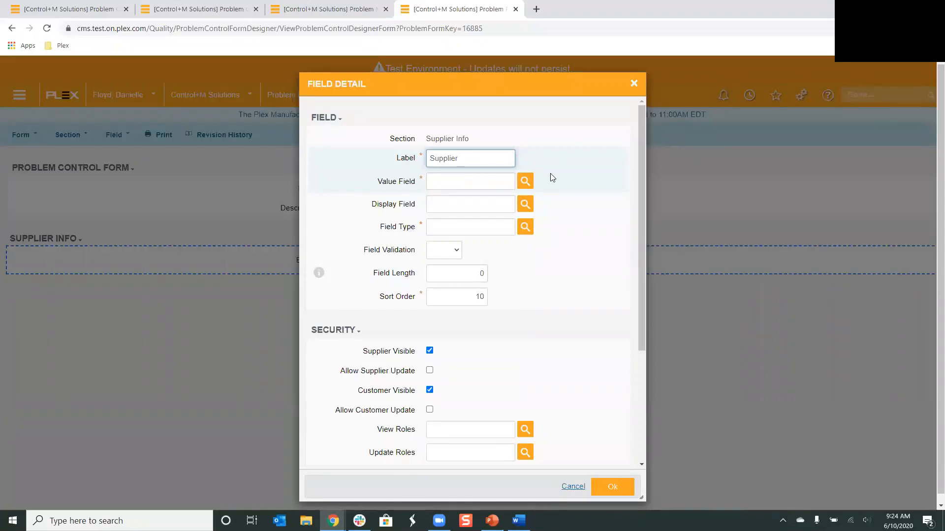
left_click(525, 182)
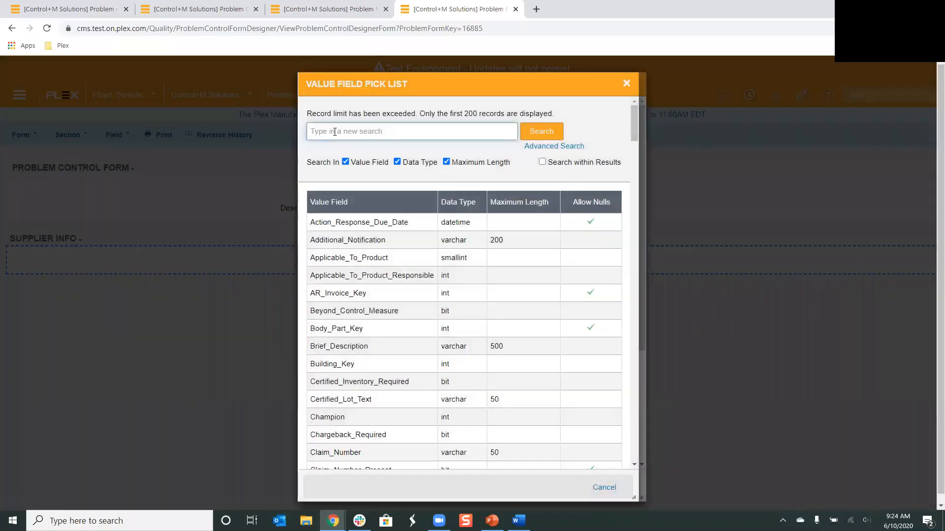
left_click(335, 132)
type("%supplier")
key("Return")
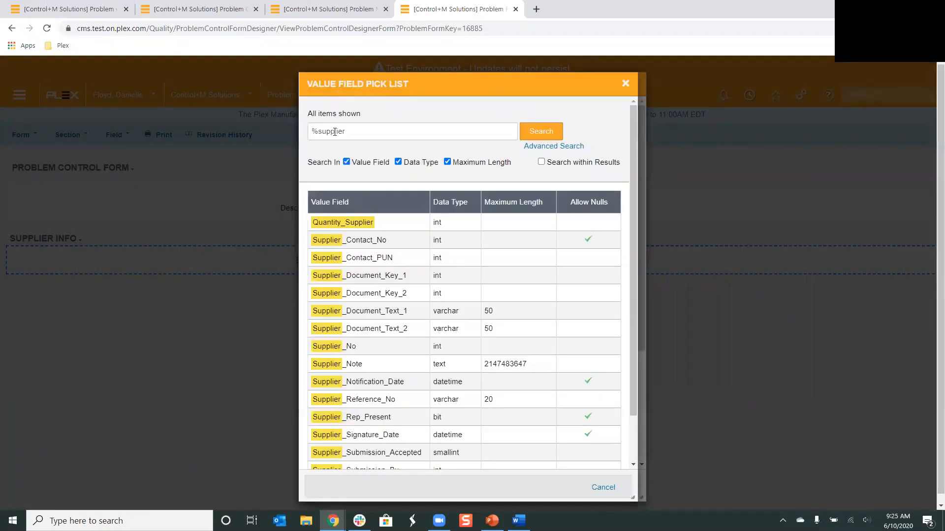
left_click(330, 350)
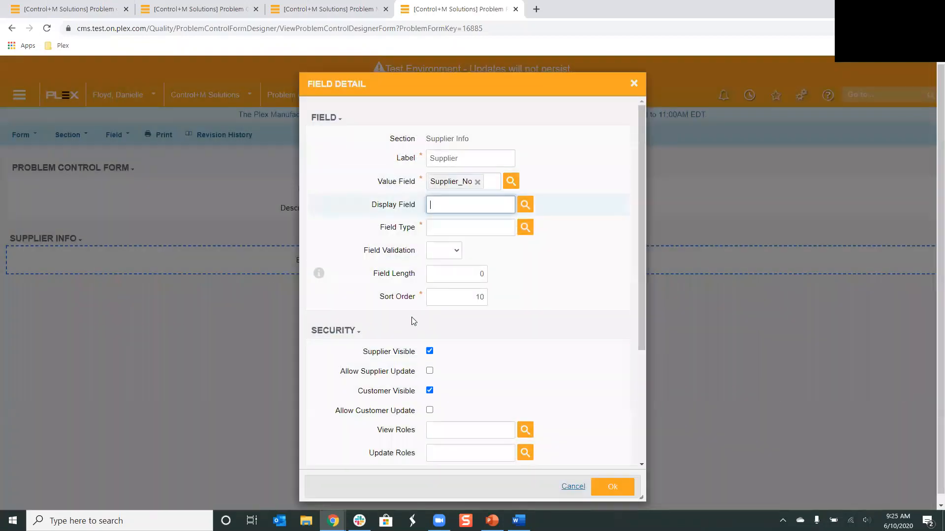
Set the Supplier field's display field to Supplier_Code and its field type to Modal Picker
left_click(525, 204)
left_click(375, 133)
type("%supplier")
key("Return")
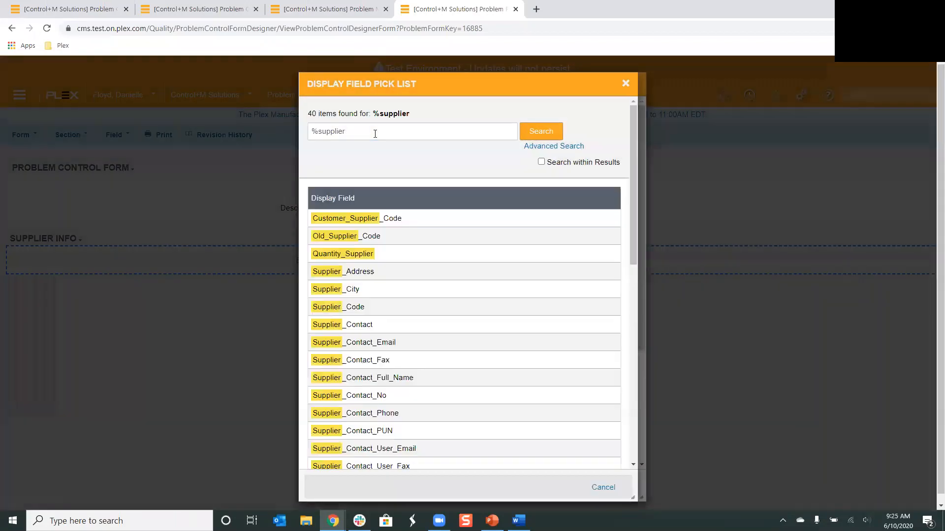
left_click(327, 308)
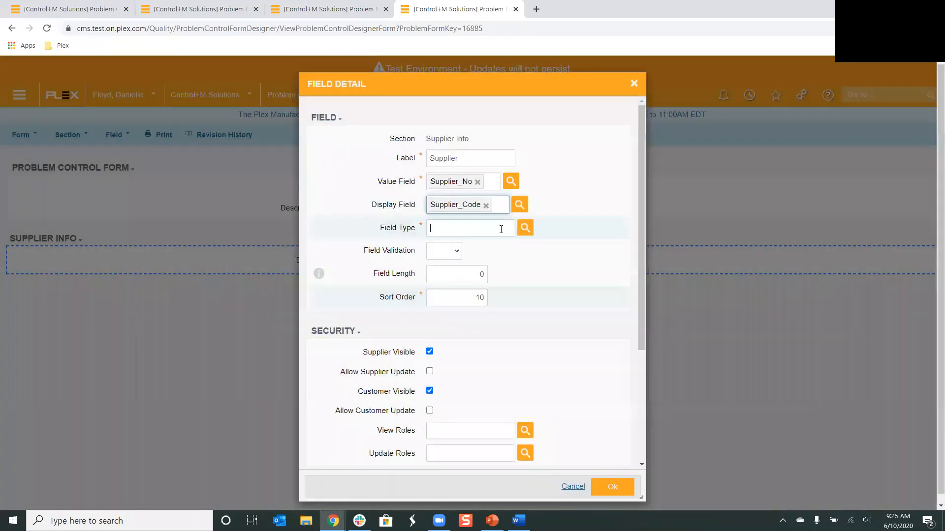
left_click(524, 229)
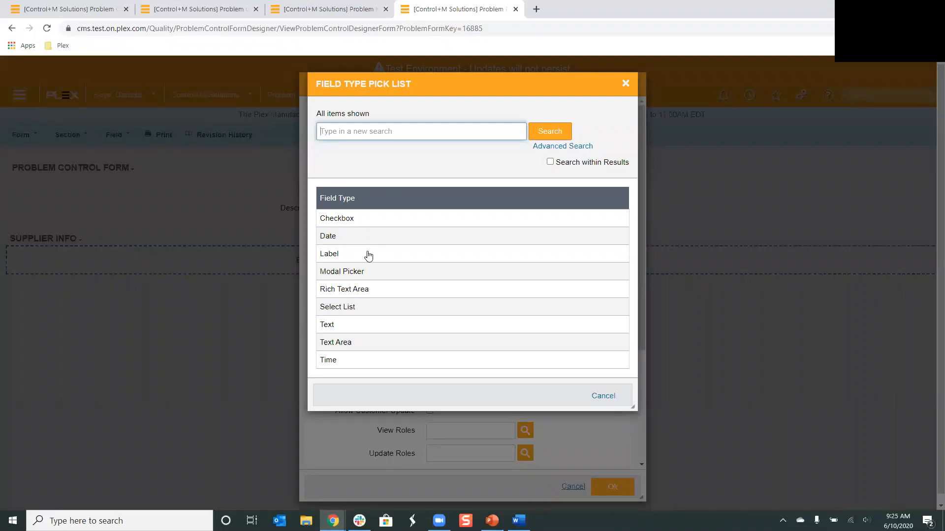
left_click(351, 274)
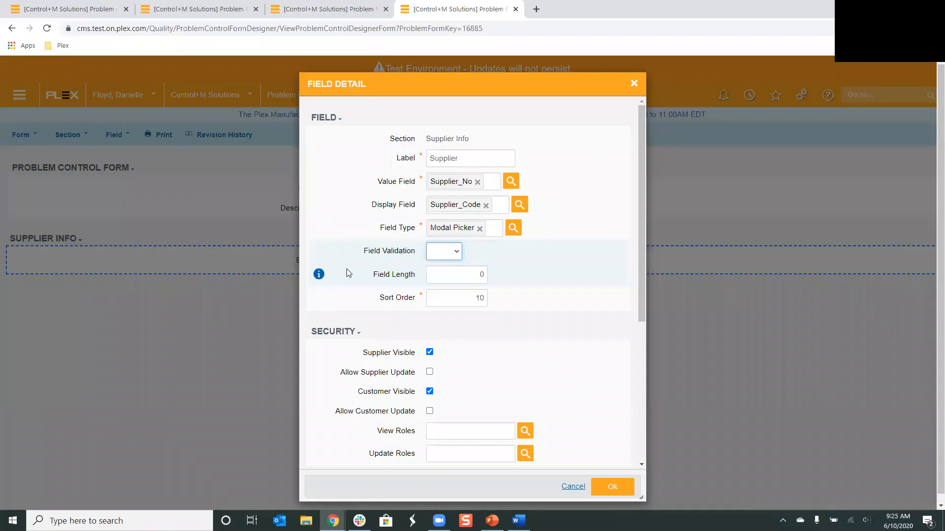
Set the field validation to RQD and enable Allow Problem Copy for the Supplier field
left_click(433, 257)
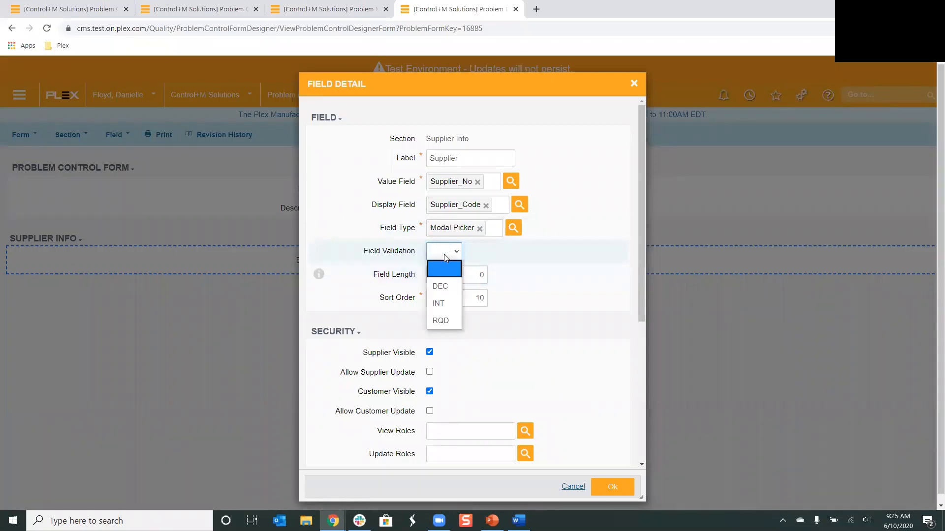
left_click(438, 322)
scroll(465, 329, "down", 3)
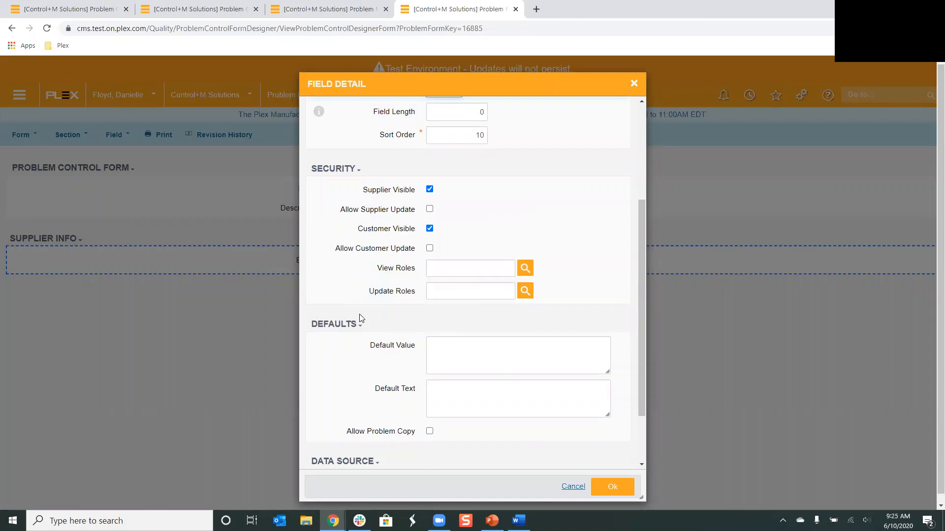
scroll(361, 319, "down", 2)
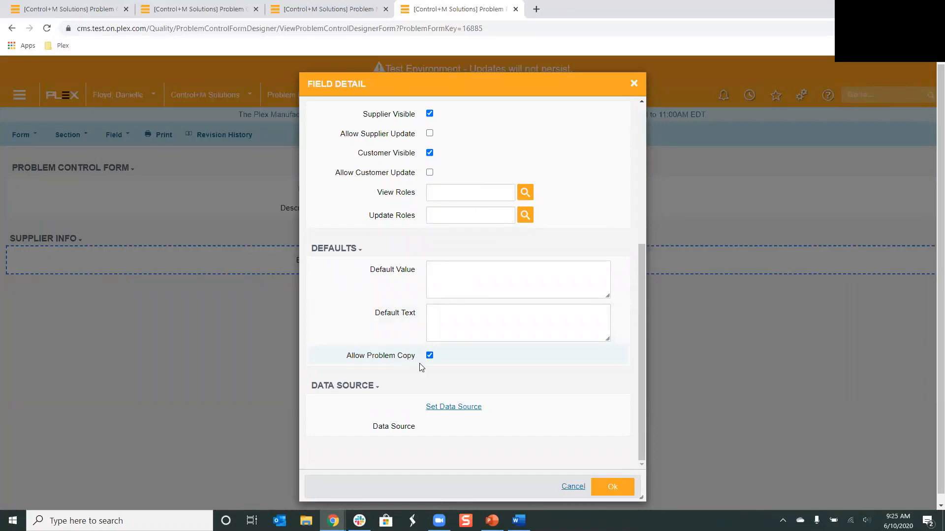
scroll(435, 405, "up", 5)
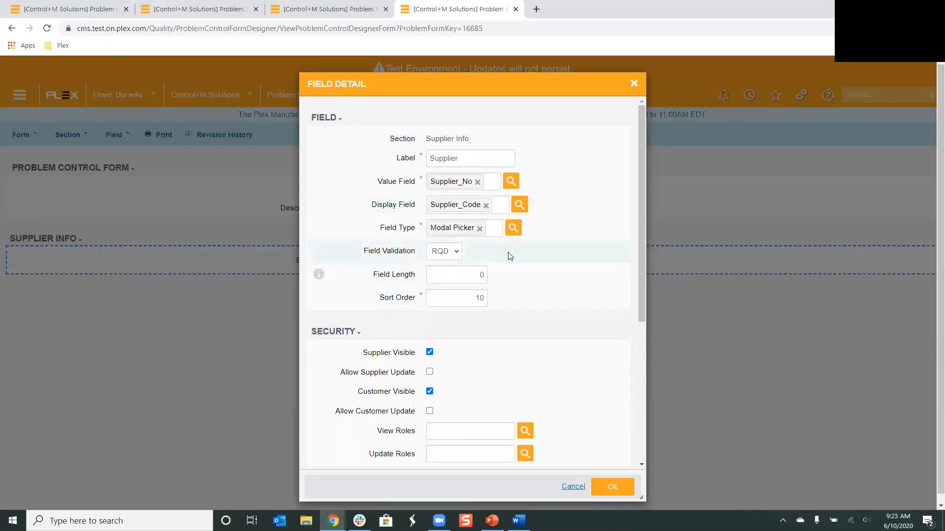
scroll(512, 263, "down", 2)
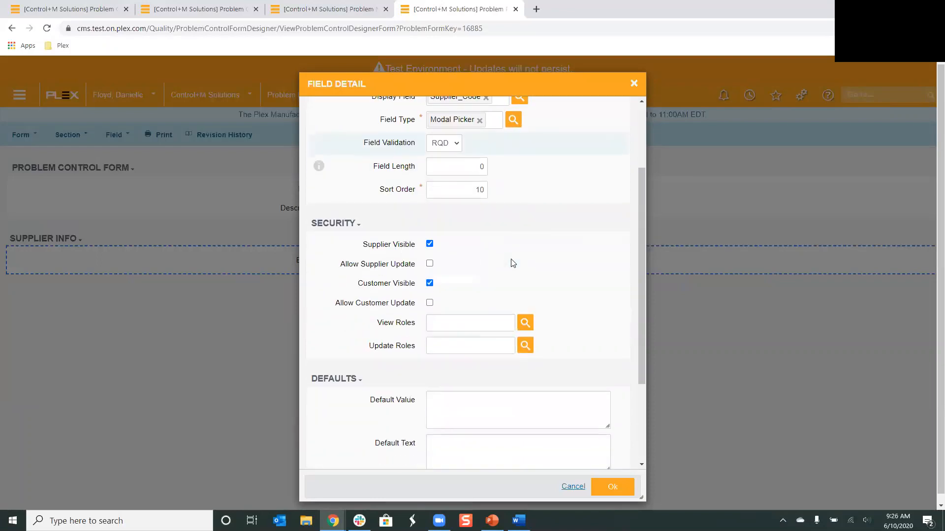
scroll(512, 263, "up", 2)
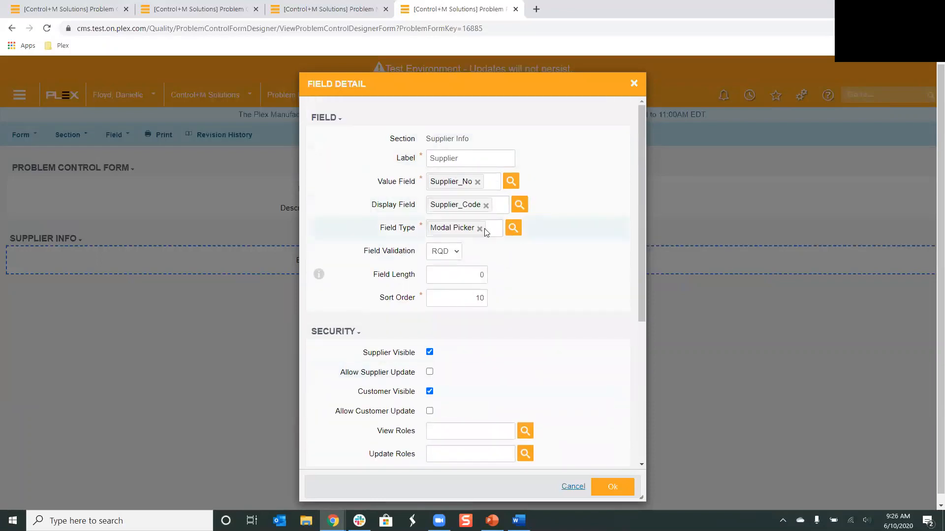
scroll(499, 324, "down", 4)
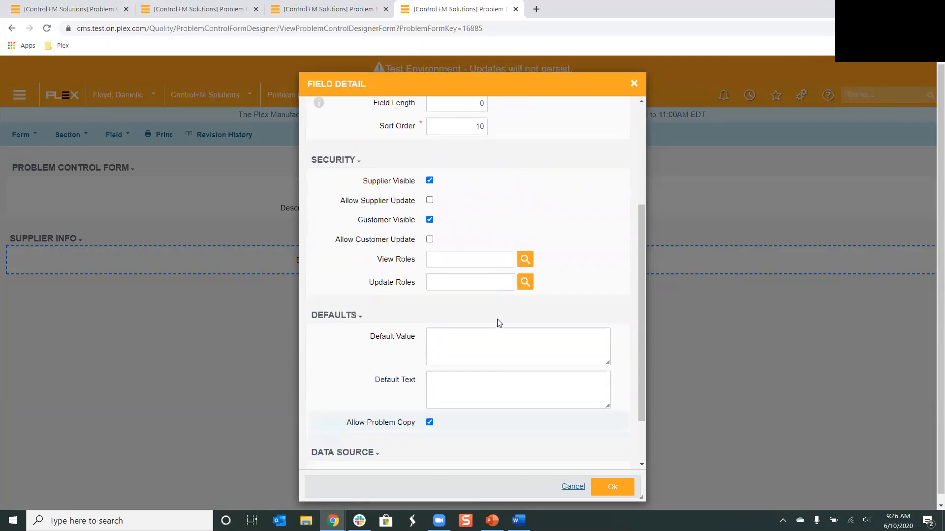
Set the field's data source to the Stored Procedure Suppliers_Get (Common), searching %supplier
left_click(444, 407)
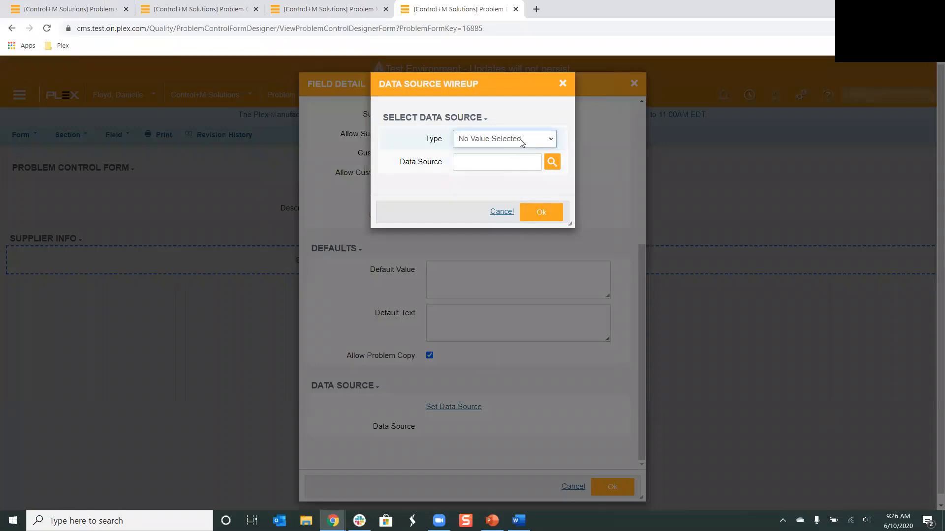
left_click(521, 141)
left_click(503, 208)
left_click(528, 158)
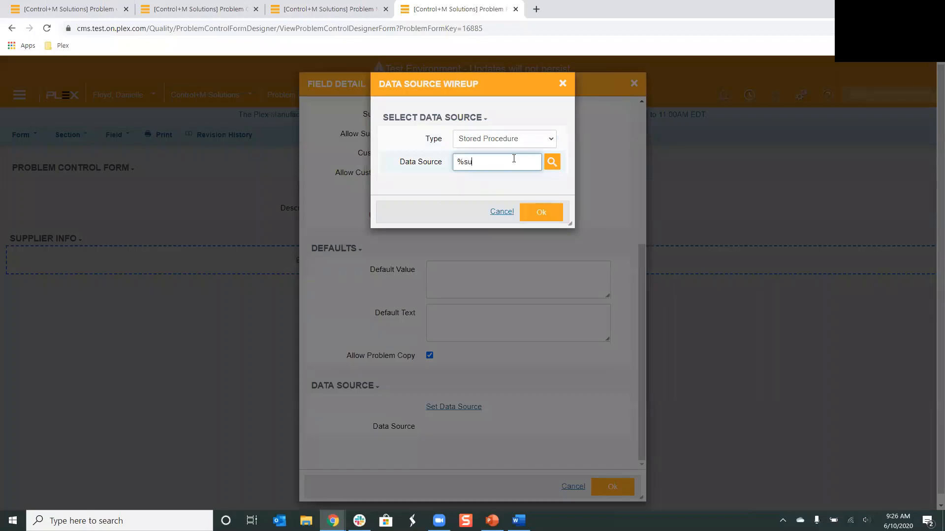
type("%supplier")
key("Return")
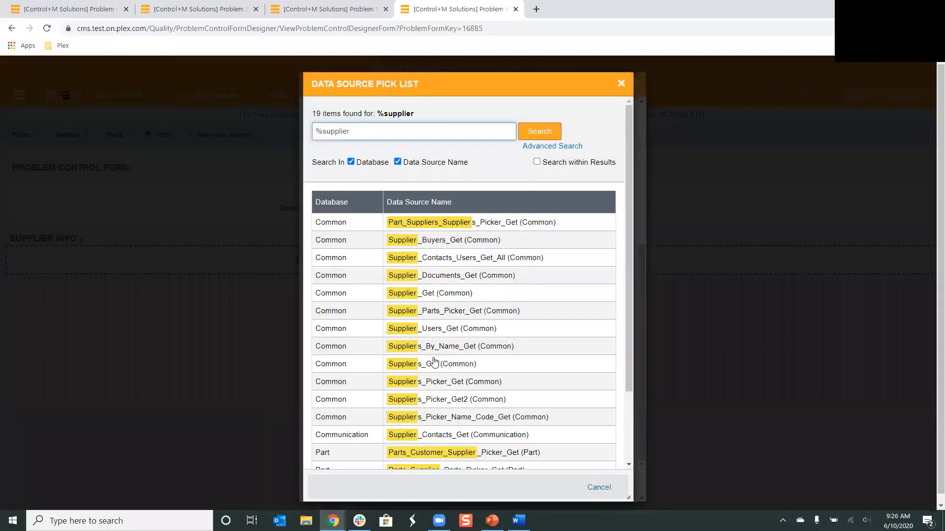
left_click(435, 366)
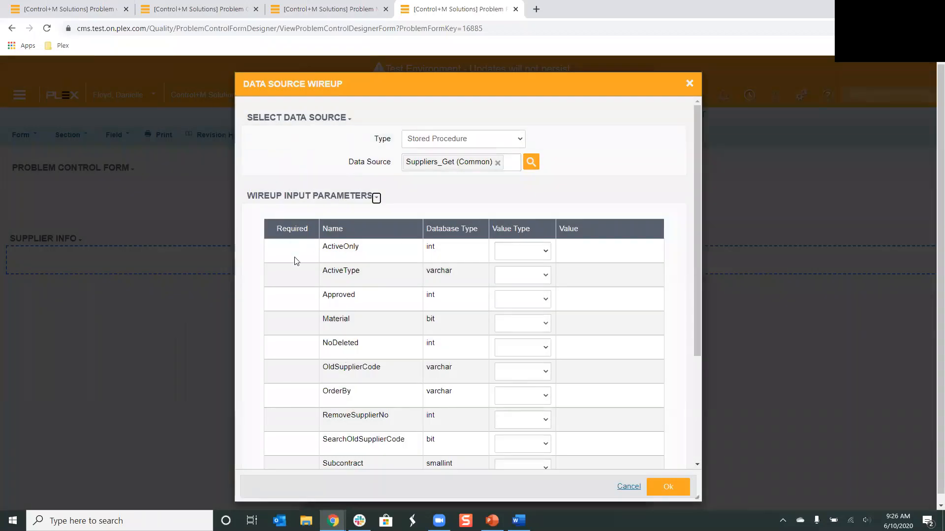
Set the ActiveOnly input parameter to Value 1, then confirm the data source wireup and the field
scroll(296, 261, "down", 2)
scroll(294, 267, "down", 1)
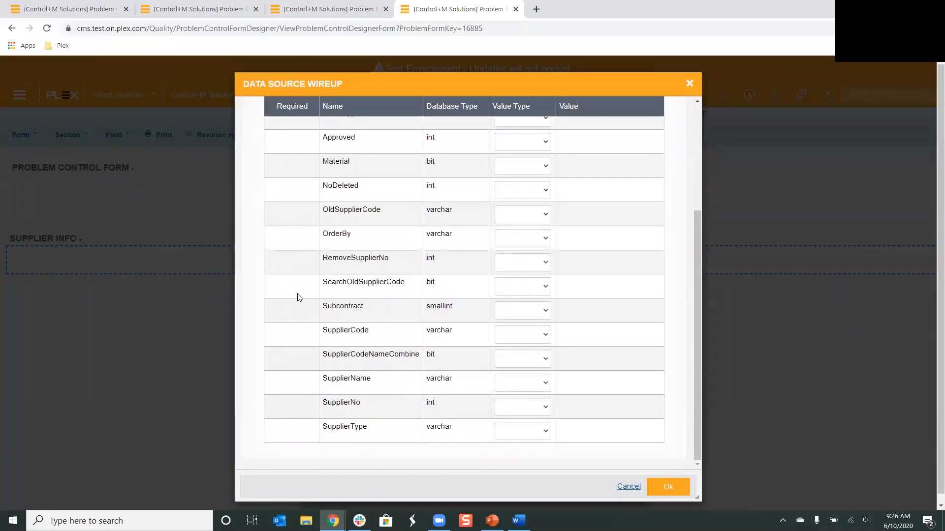
scroll(300, 293, "up", 4)
left_click(534, 252)
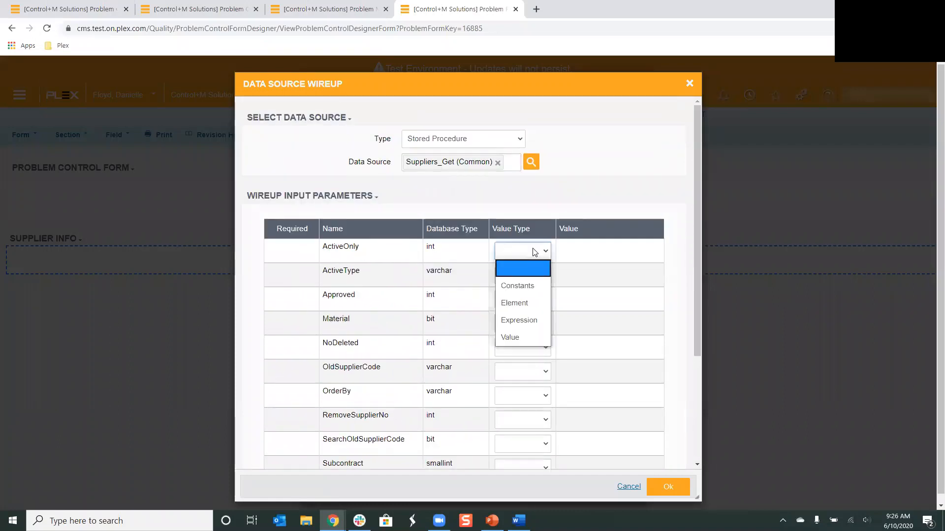
left_click(522, 336)
left_click(618, 253)
type("1")
left_click(609, 213)
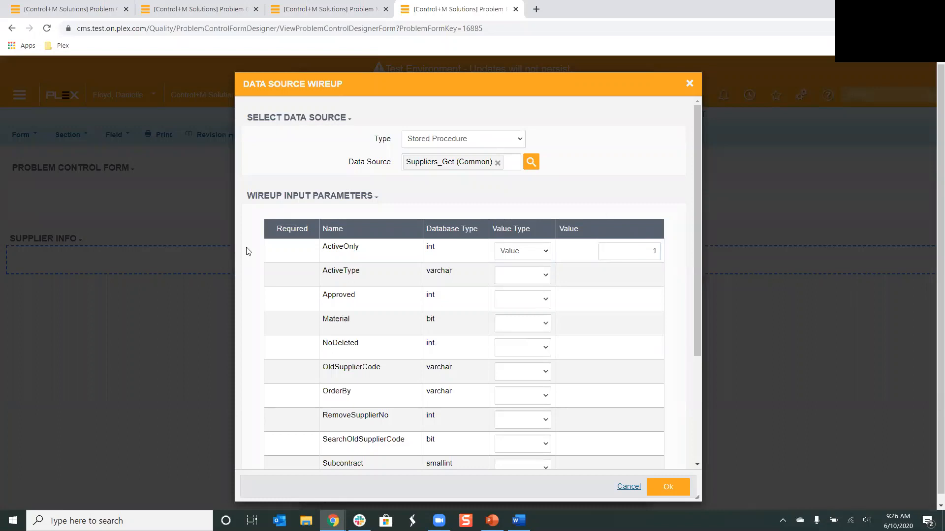
scroll(615, 384, "down", 3)
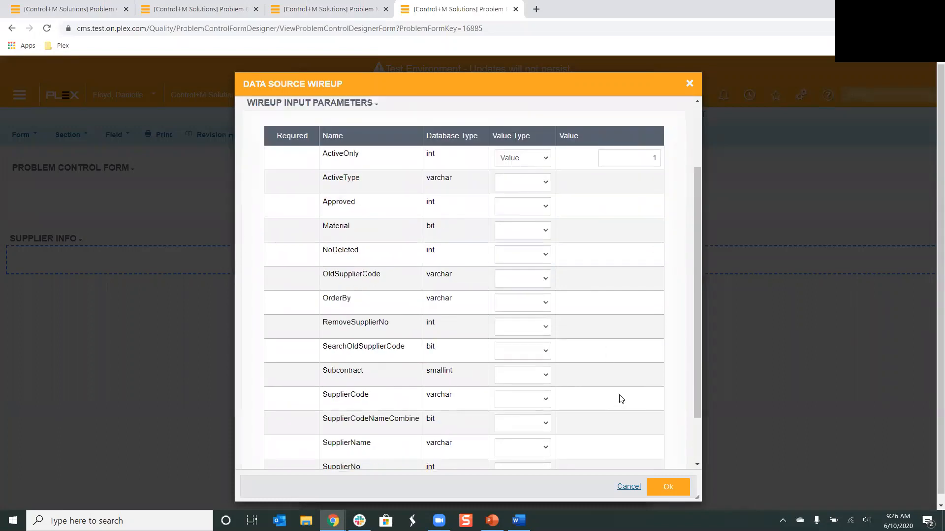
left_click(671, 485)
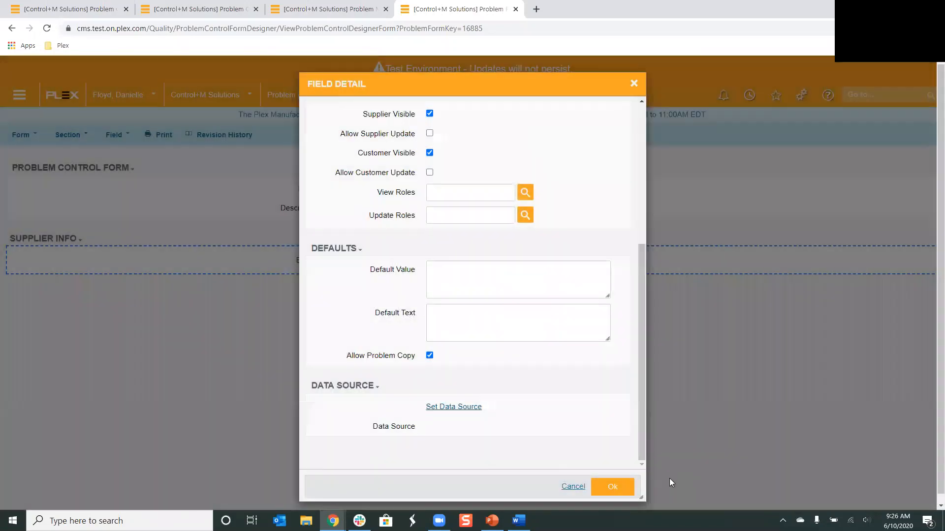
scroll(591, 458, "down", 3)
left_click(609, 487)
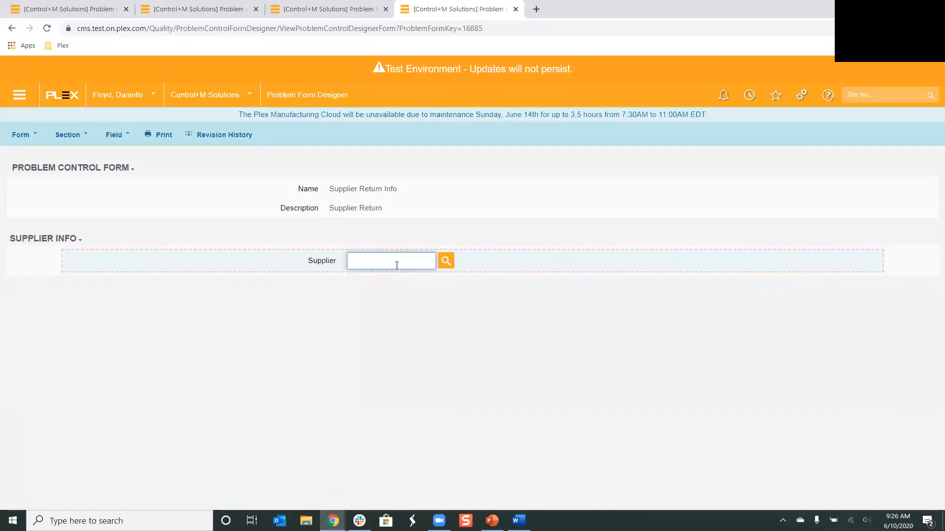
Test the Supplier picker on the form by selecting Acme Safety, LLC
left_click(449, 261)
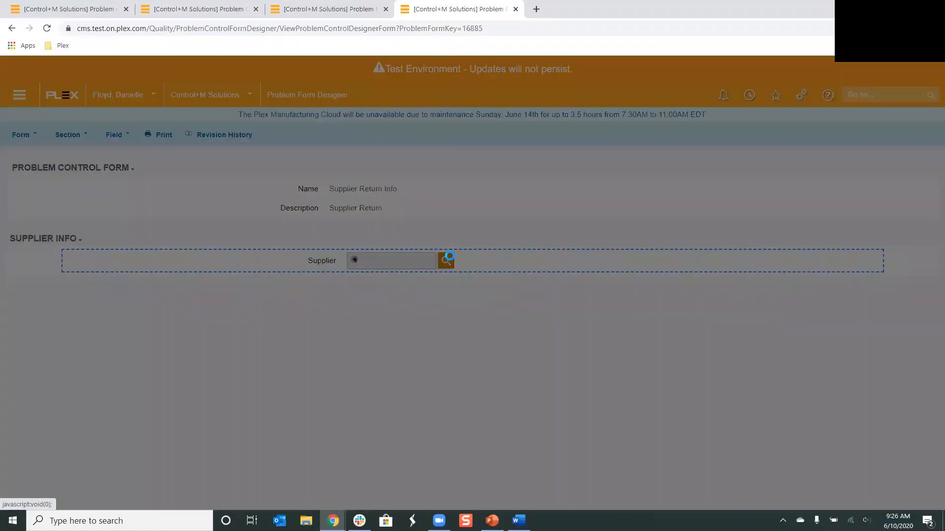
scroll(415, 227, "down", 15)
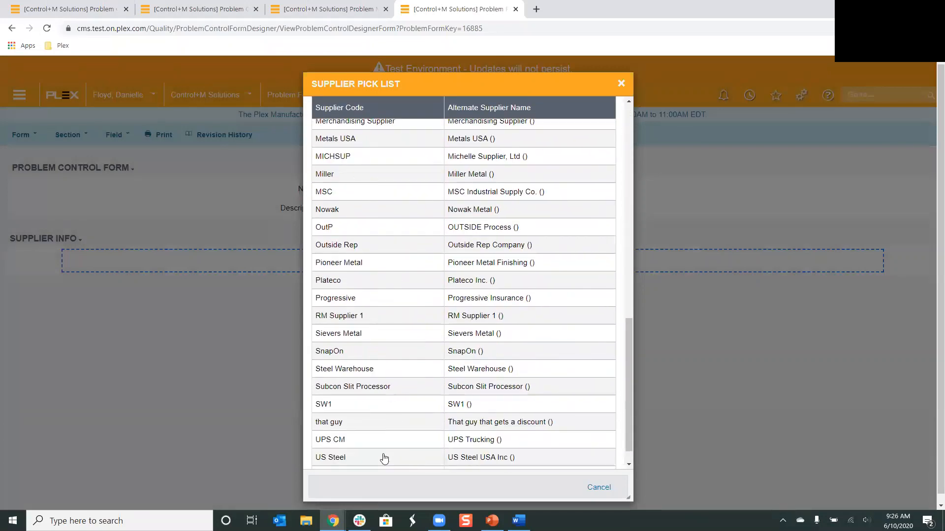
scroll(382, 456, "up", 15)
left_click(376, 241)
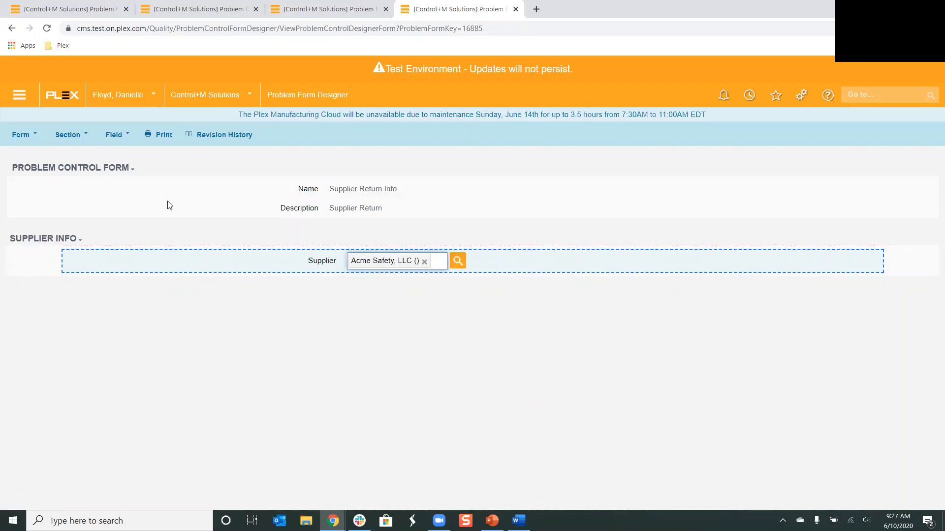
Switch to PowerPoint and go to the Questions slide of the presentation
left_click(114, 134)
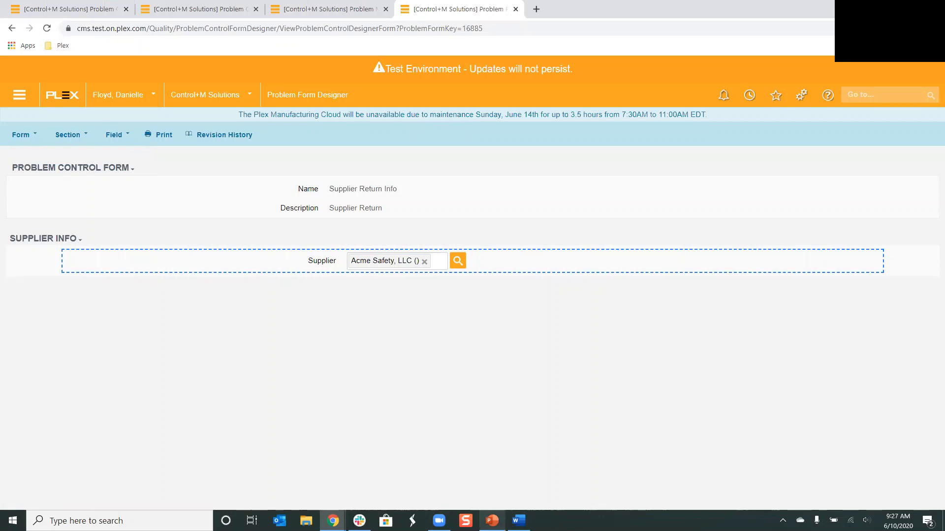
left_click(492, 521)
scroll(58, 473, "down", 2)
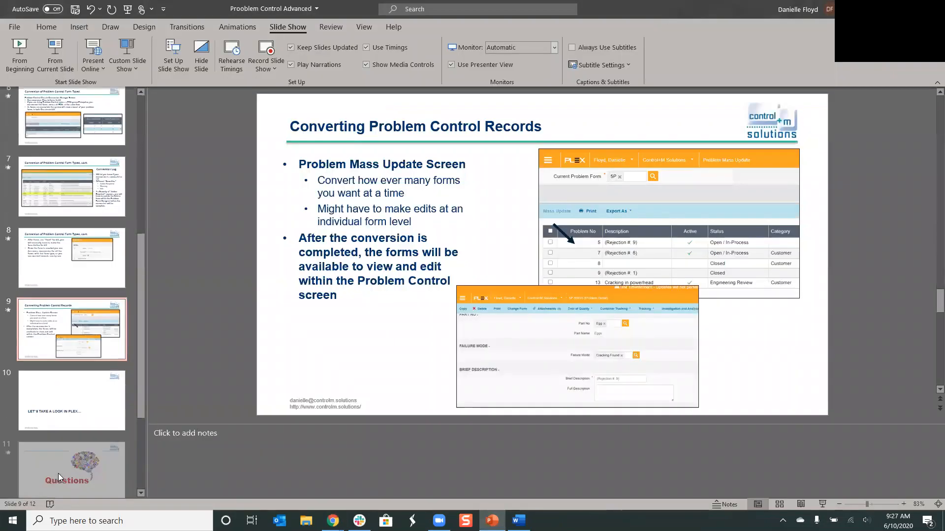
left_click(64, 433)
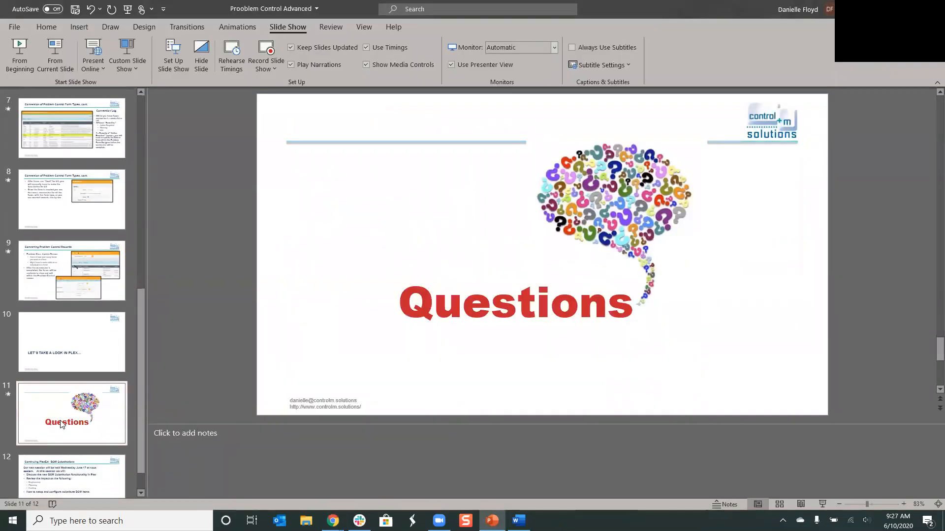